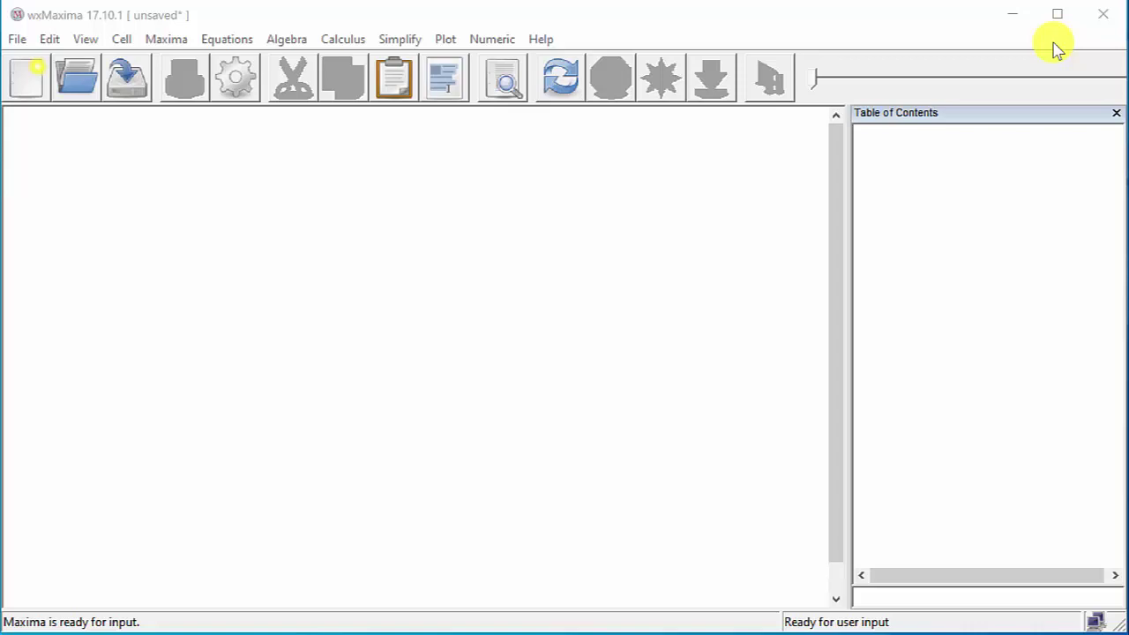
Evaluate diff(x^5,x) to get 5x^4 as %o1, then start a new cell with diff(x^5,x.
click(311, 187)
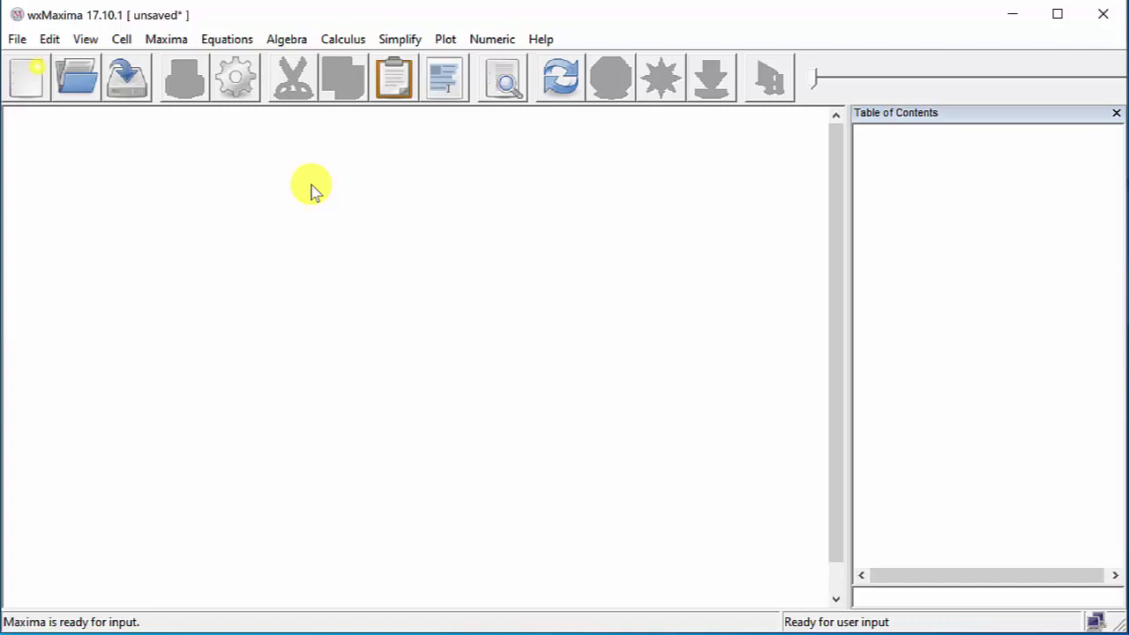
text(diff)
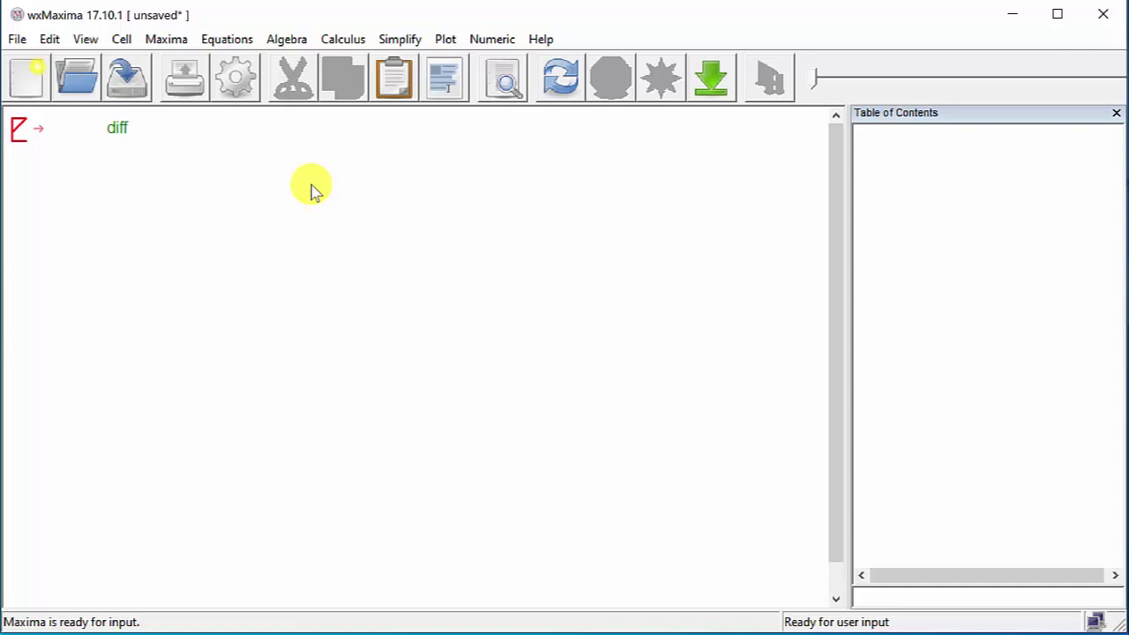
text((x^5)
text(,x)
text())
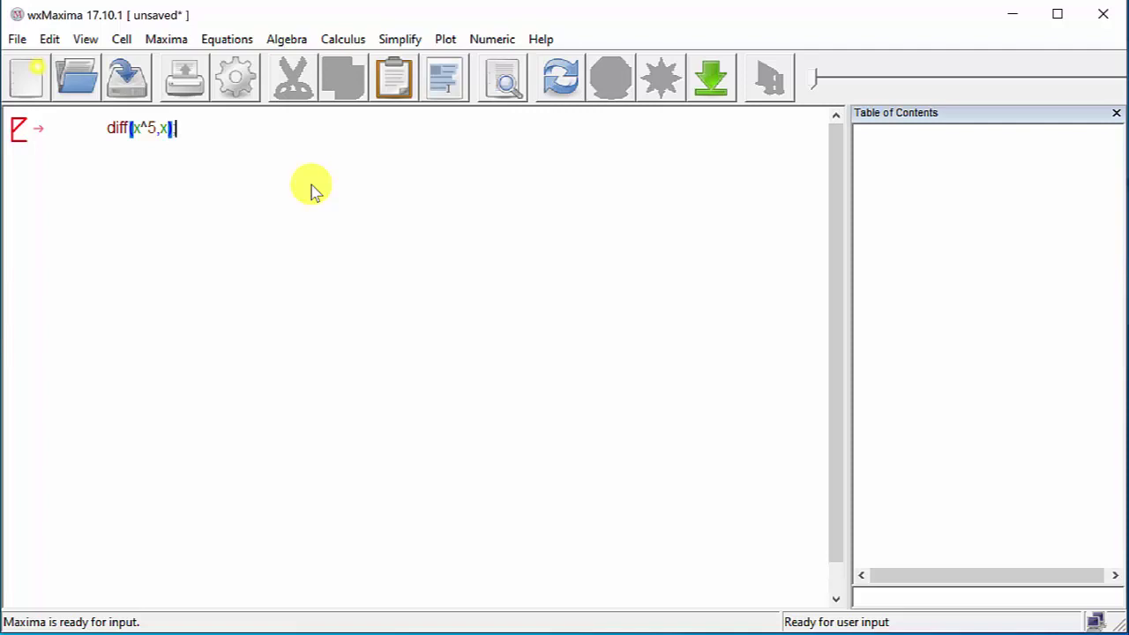
key(Return)
key(BackSpace)
key(shift+Return)
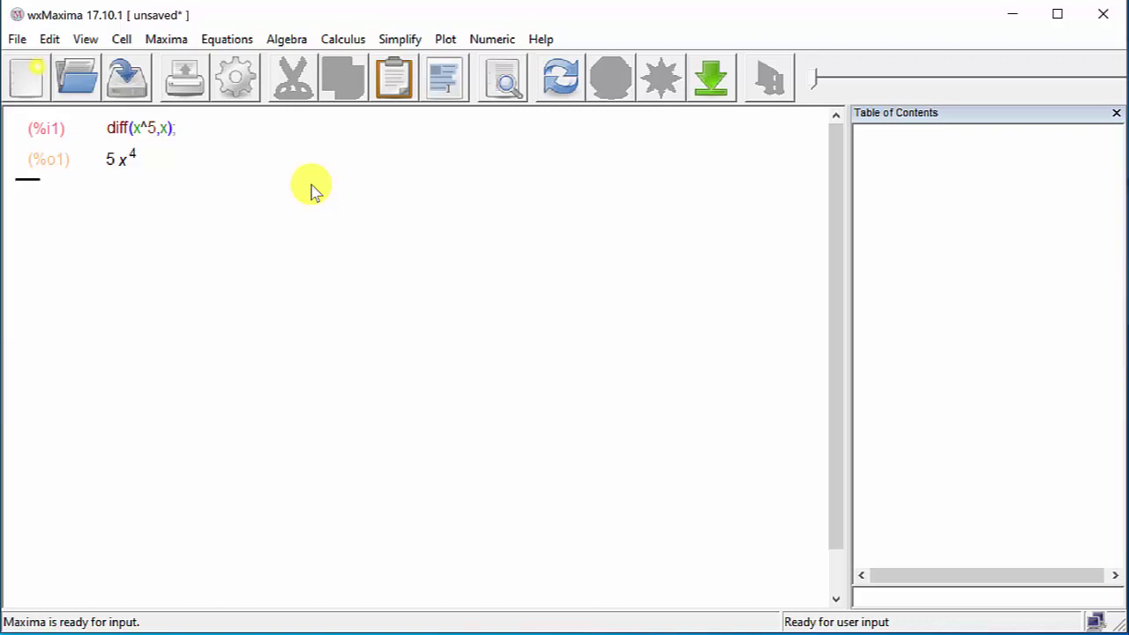
text(diff)
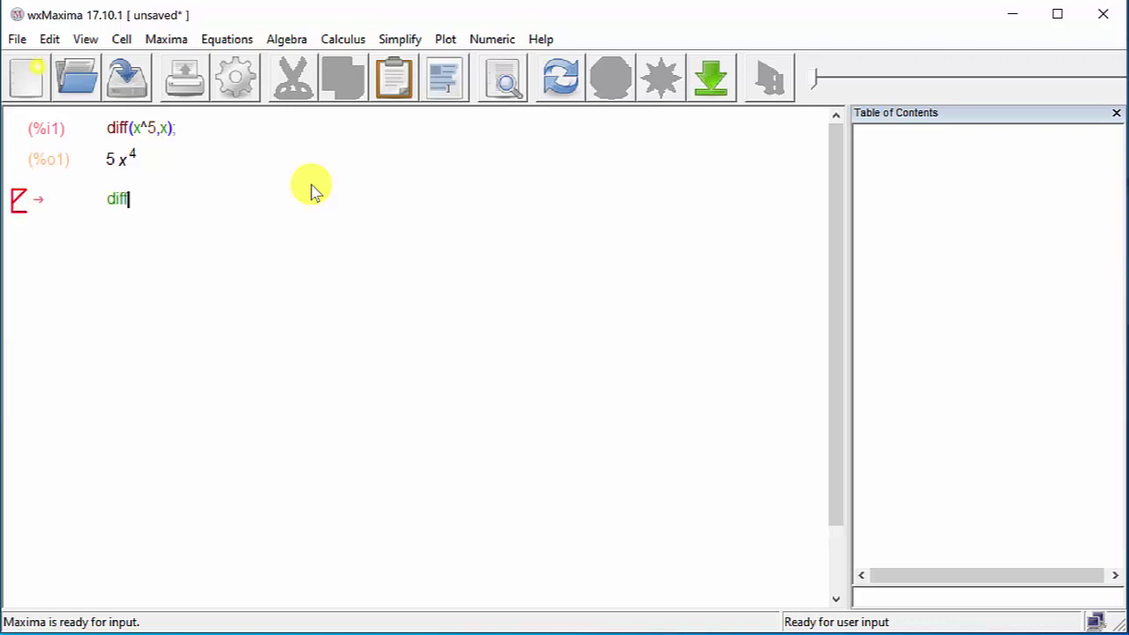
text((x^5,x)
Complete the cell as diff(x^5,x,2); and evaluate it, giving 20x^3 as %o2.
text(,2)
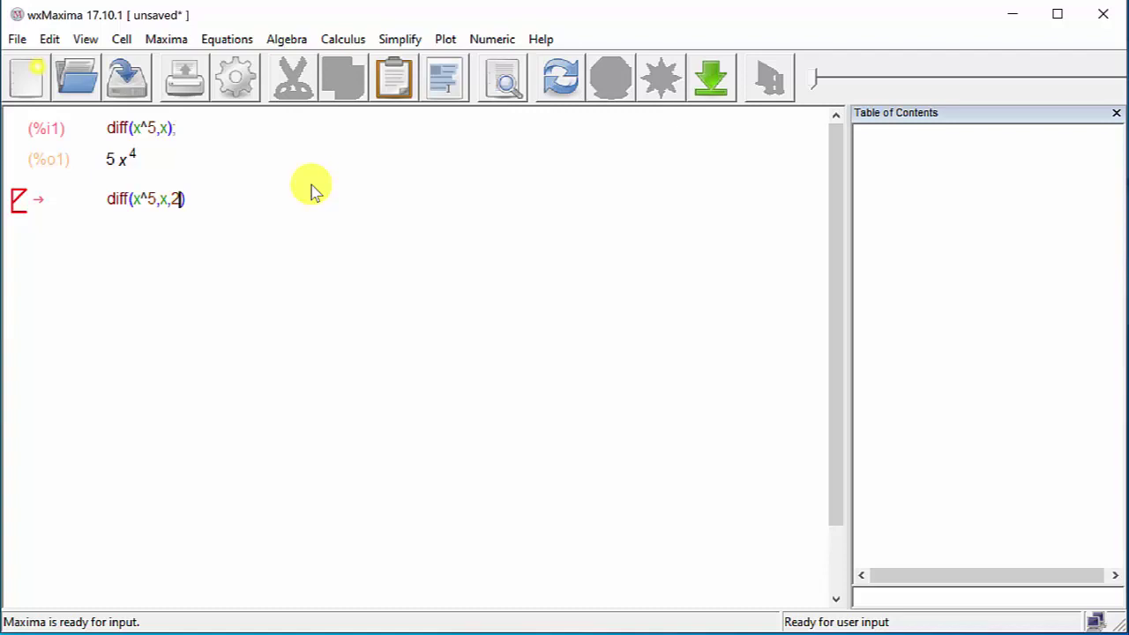
text();)
key(shift+Return)
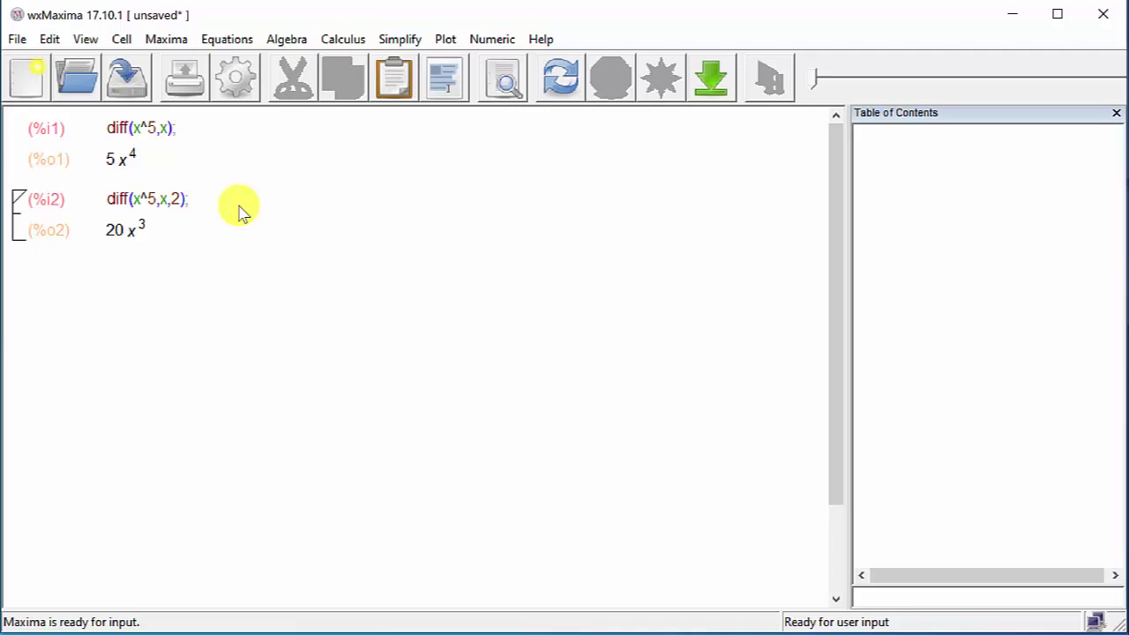
Evaluate a cell with f(x):=x^5 and diff(f(x),x) on separate lines, triggering the infix-operator error.
text(f)
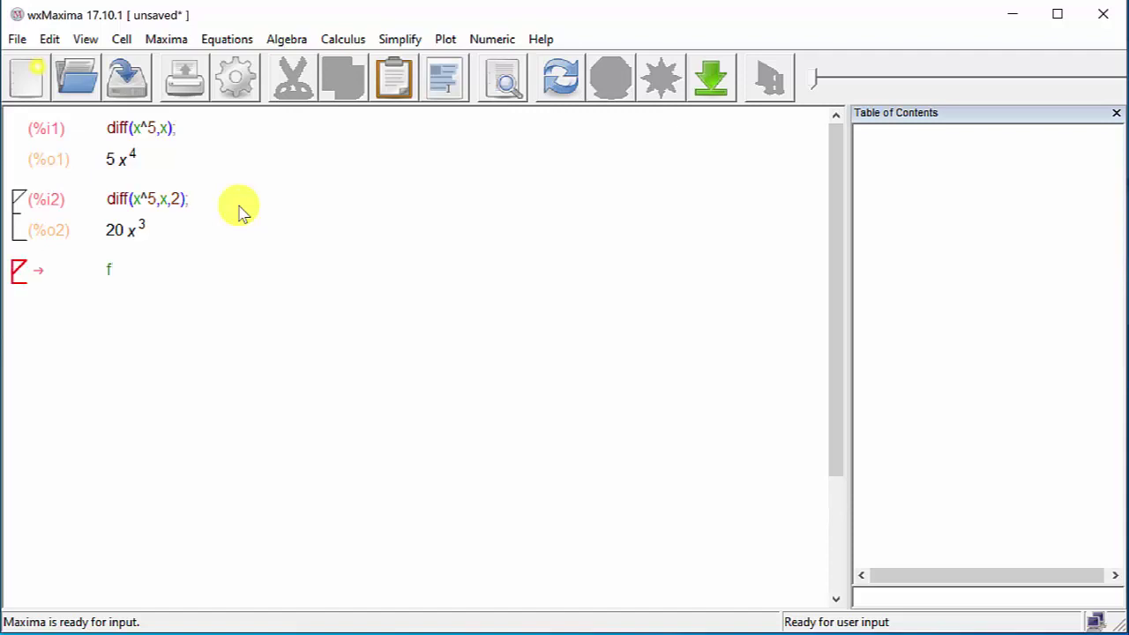
text((x):=x^5)
key(Return)
key(BackSpace)
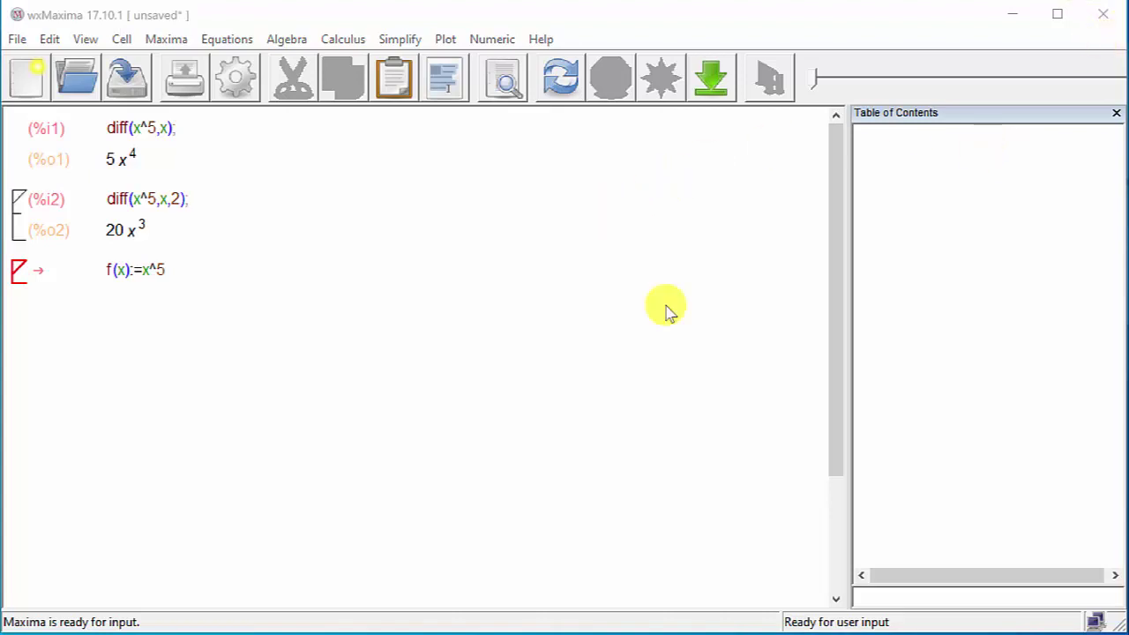
click(334, 268)
key(Return)
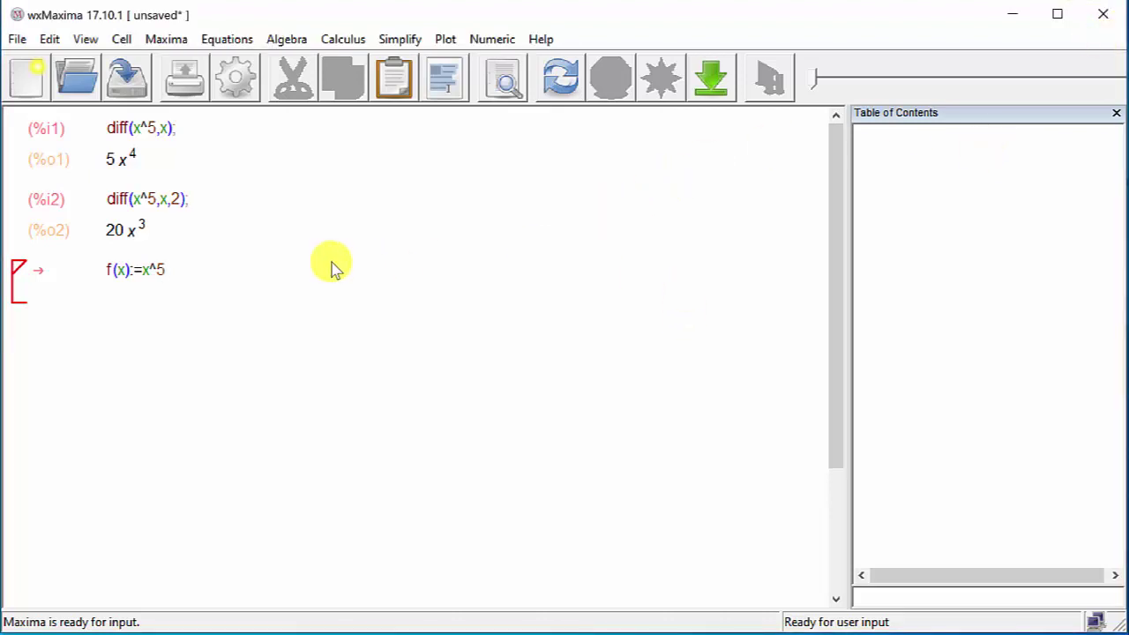
text(diff(f(x)
text(),x)
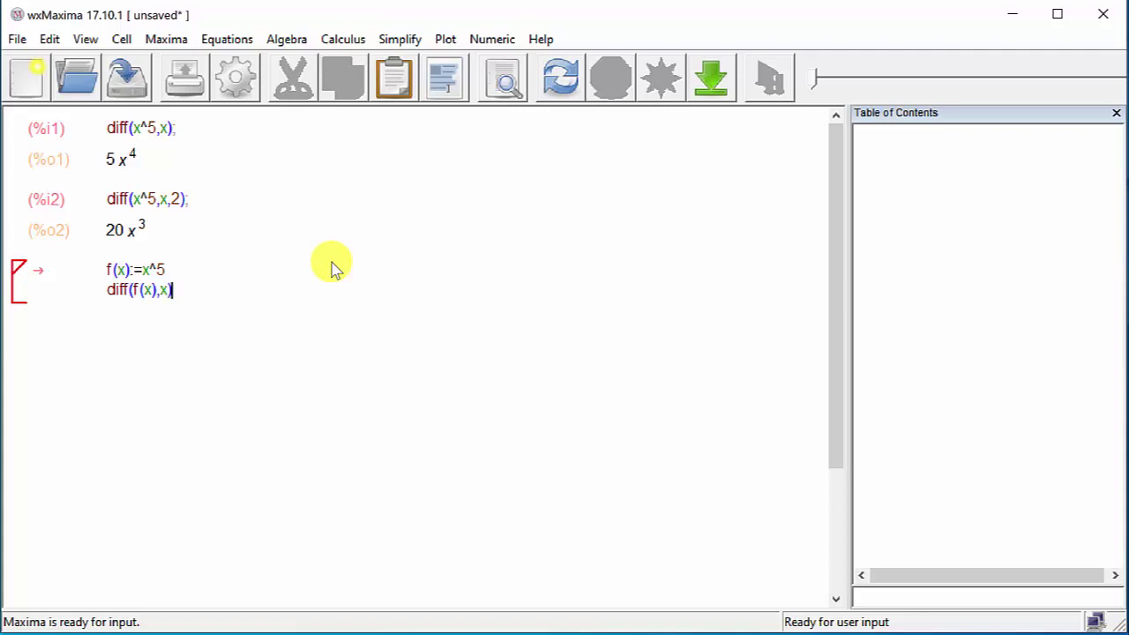
text())
key(shift+Return)
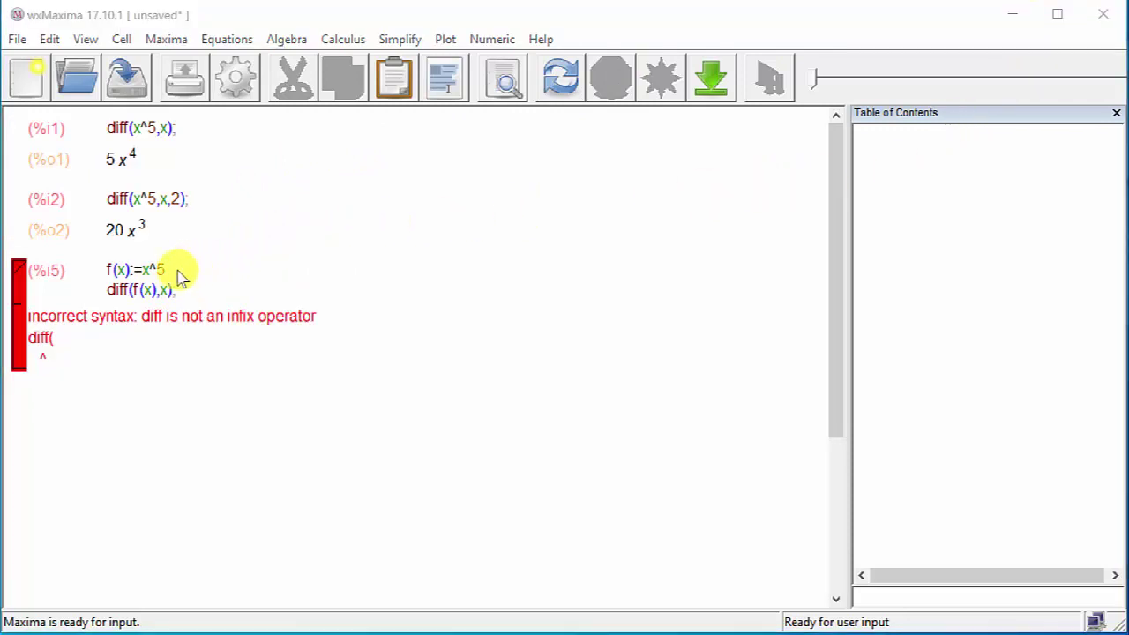
End the f(x):=x^5 line with a semicolon and re-evaluate the cell.
click(269, 294)
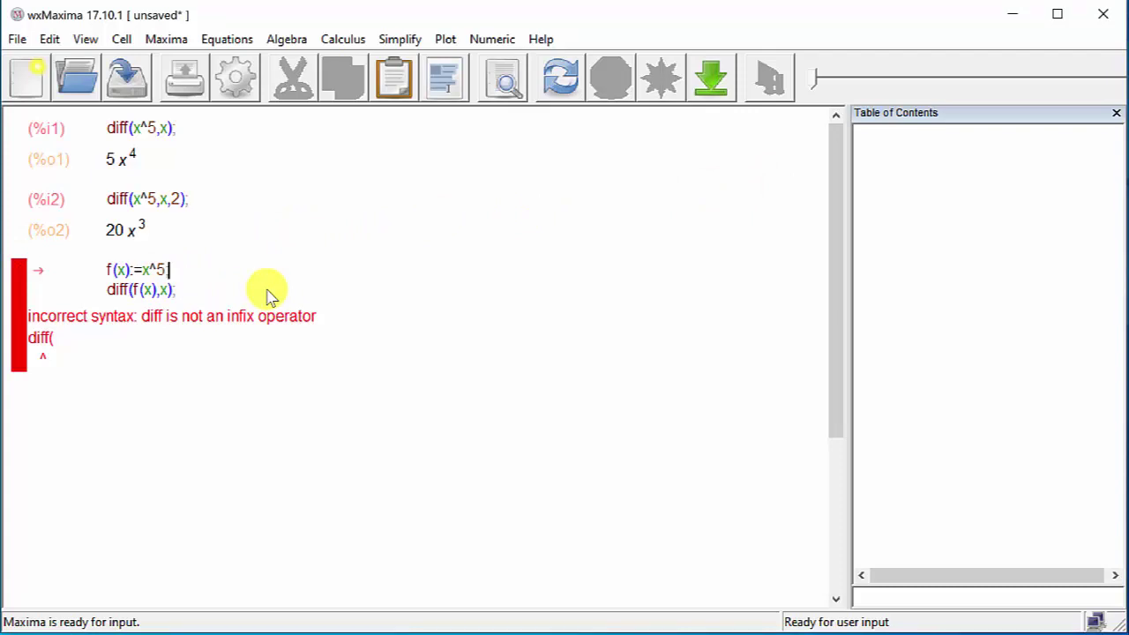
text(;)
key(shift+Return)
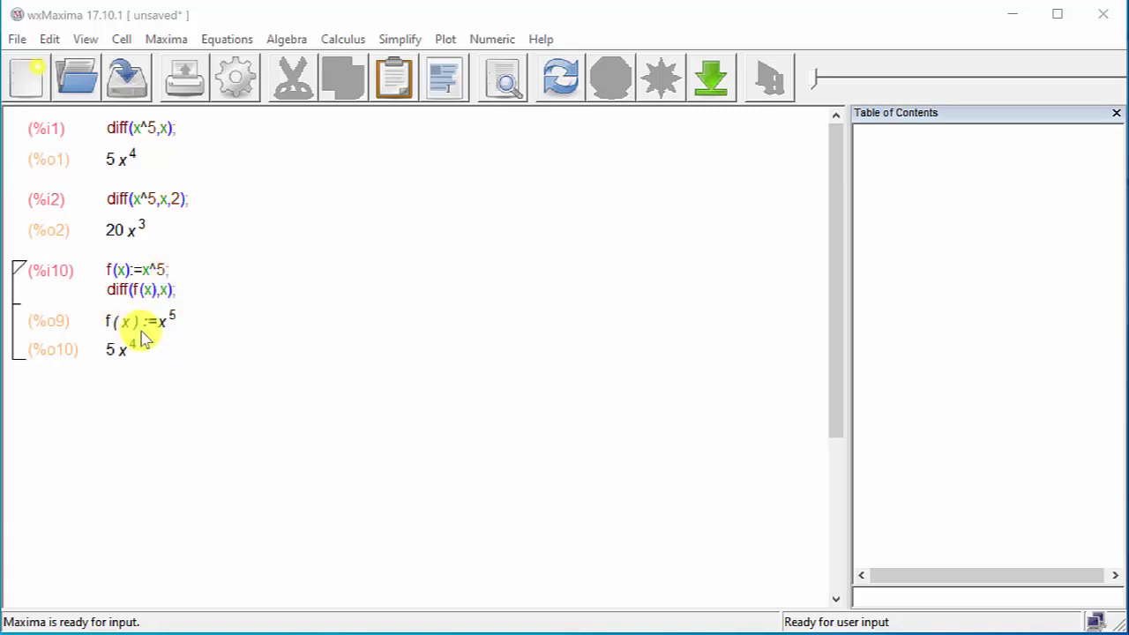
Replace that semicolon with $ and re-evaluate, so only 5x^4 is output.
click(173, 277)
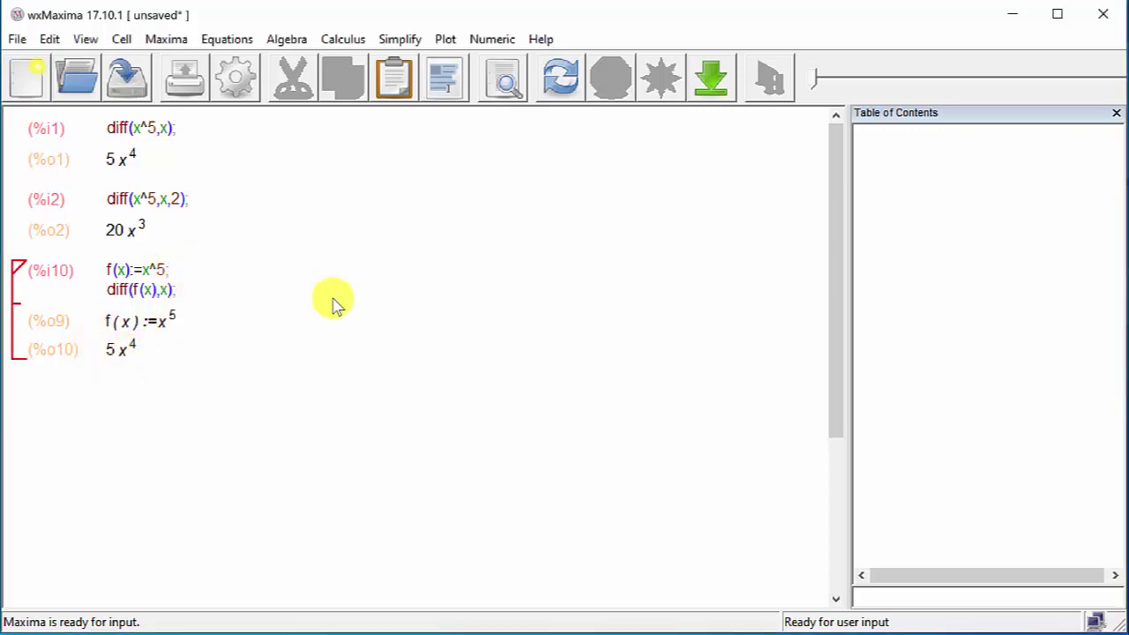
key(BackSpace)
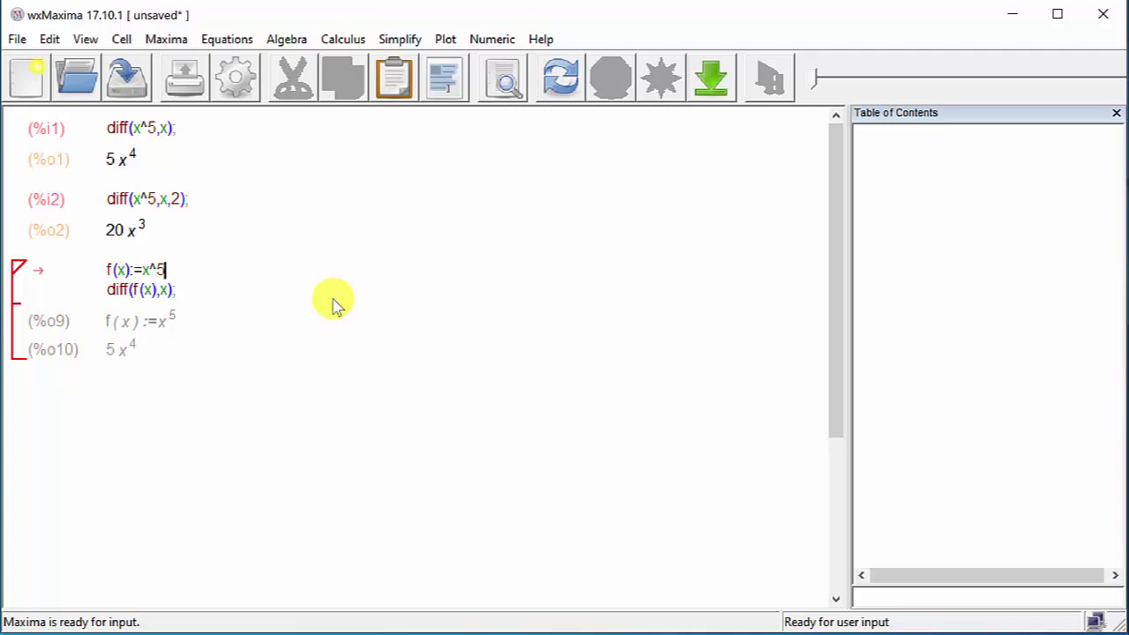
text($)
key(shift+Return)
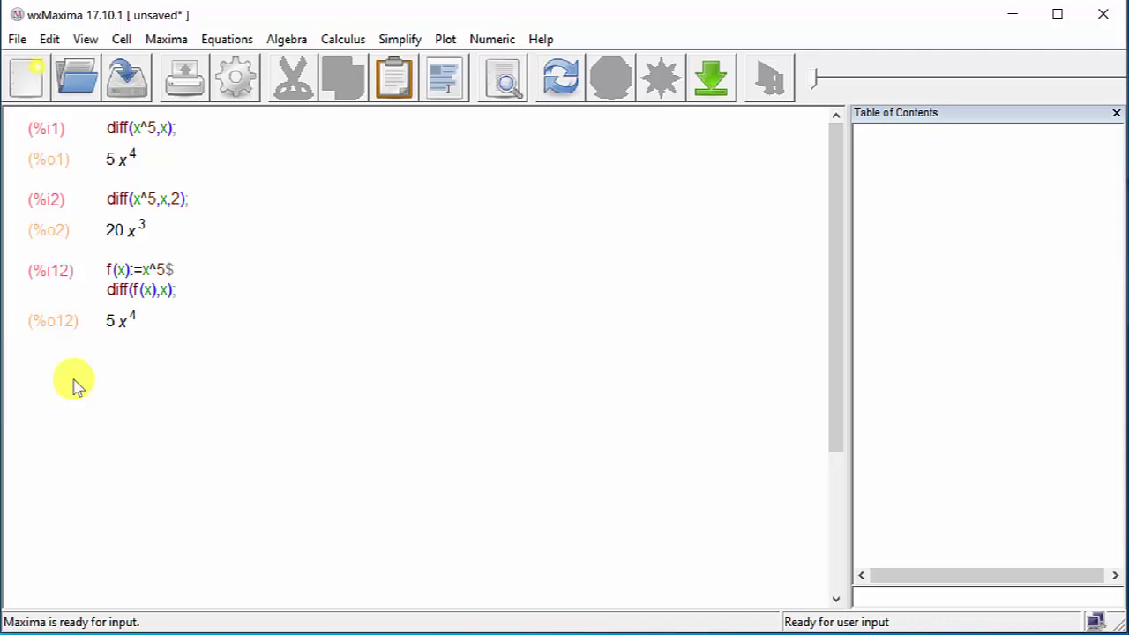
Enter diff(f(x),x); diff(f(x),x,2); diff(f(x),x,3); in a new cell.
text(diff)
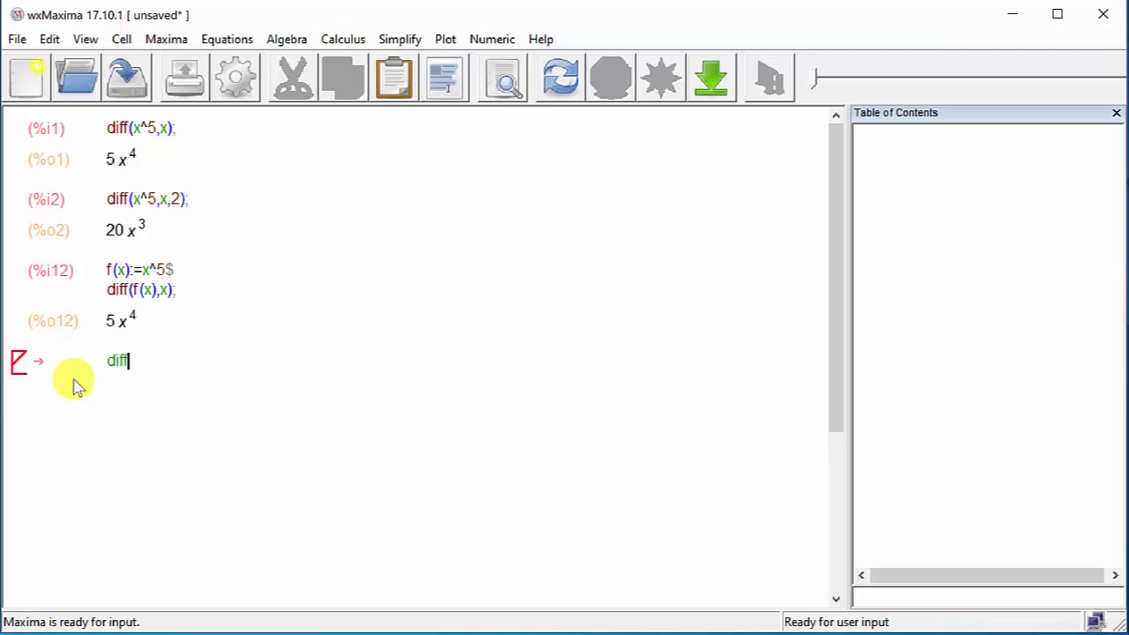
text((f(x),x))
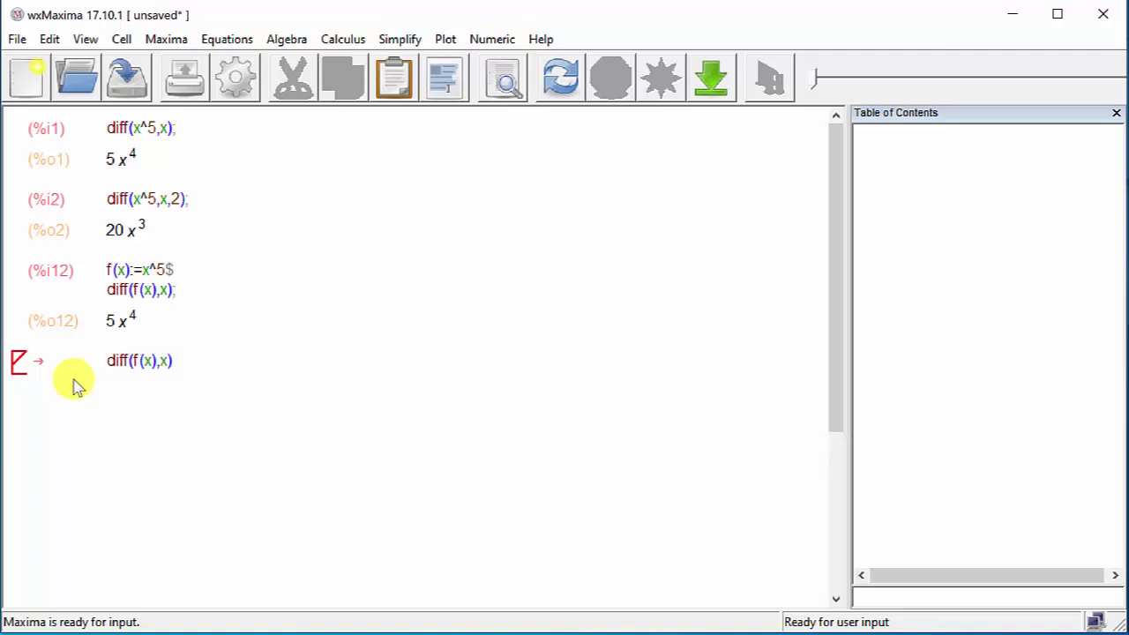
text(;)
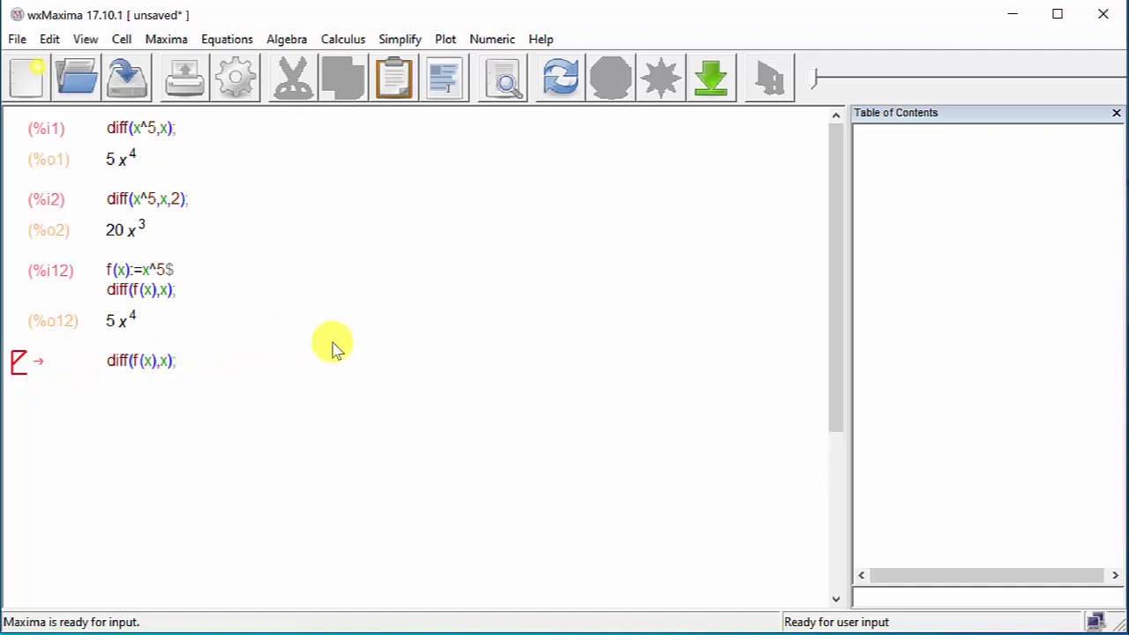
text( diff(f(x)
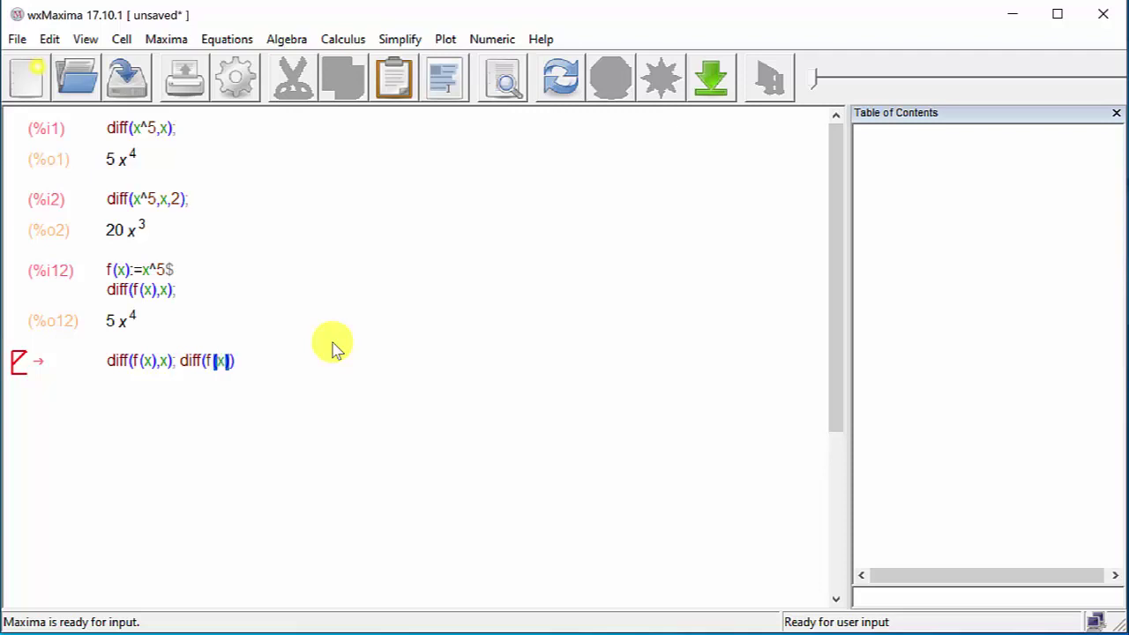
text(),x,2);)
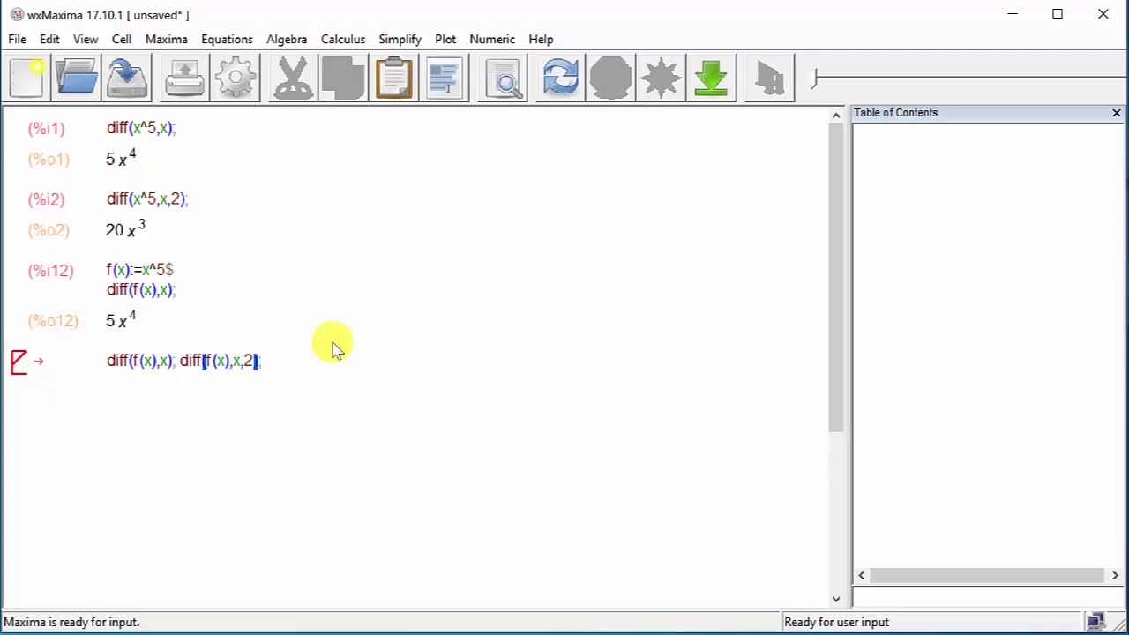
text( diff(f(x))
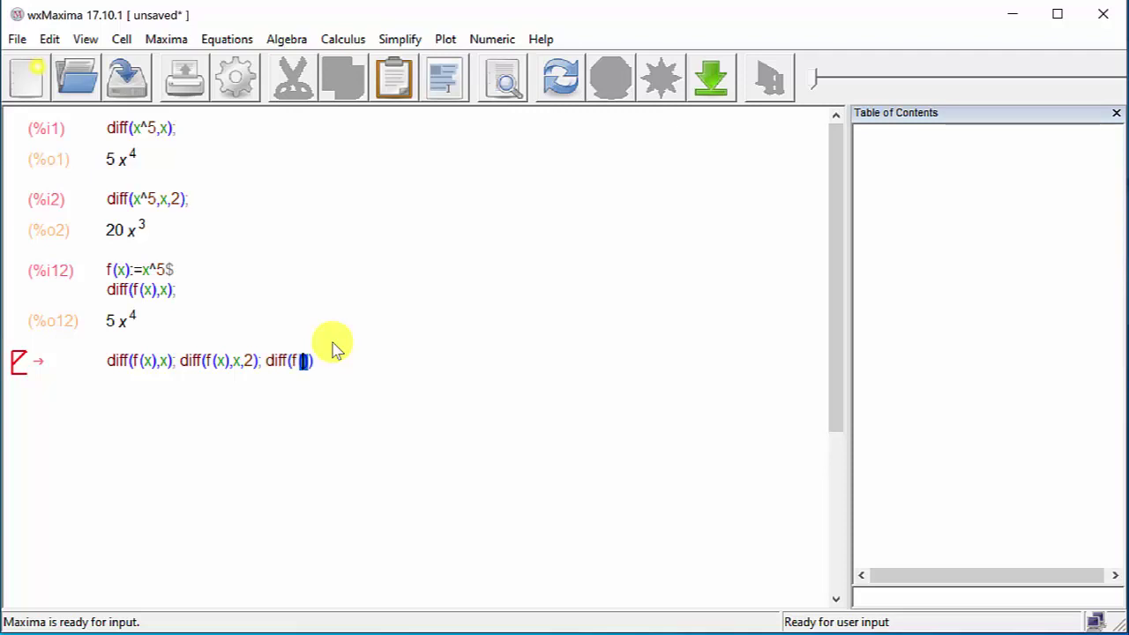
text(,x,3))
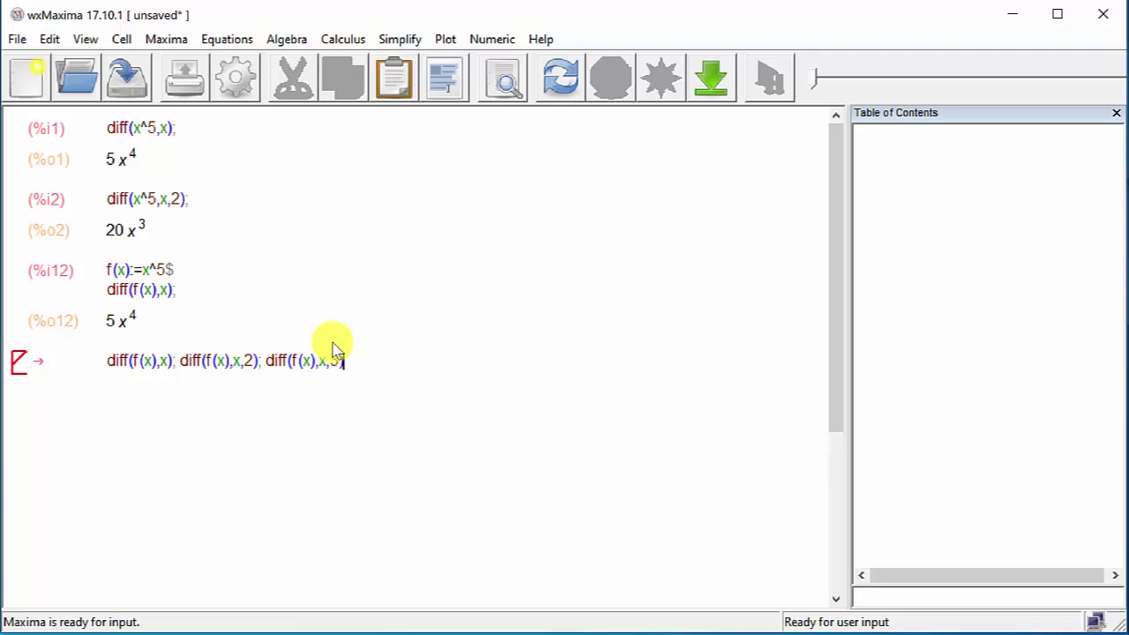
text(;)
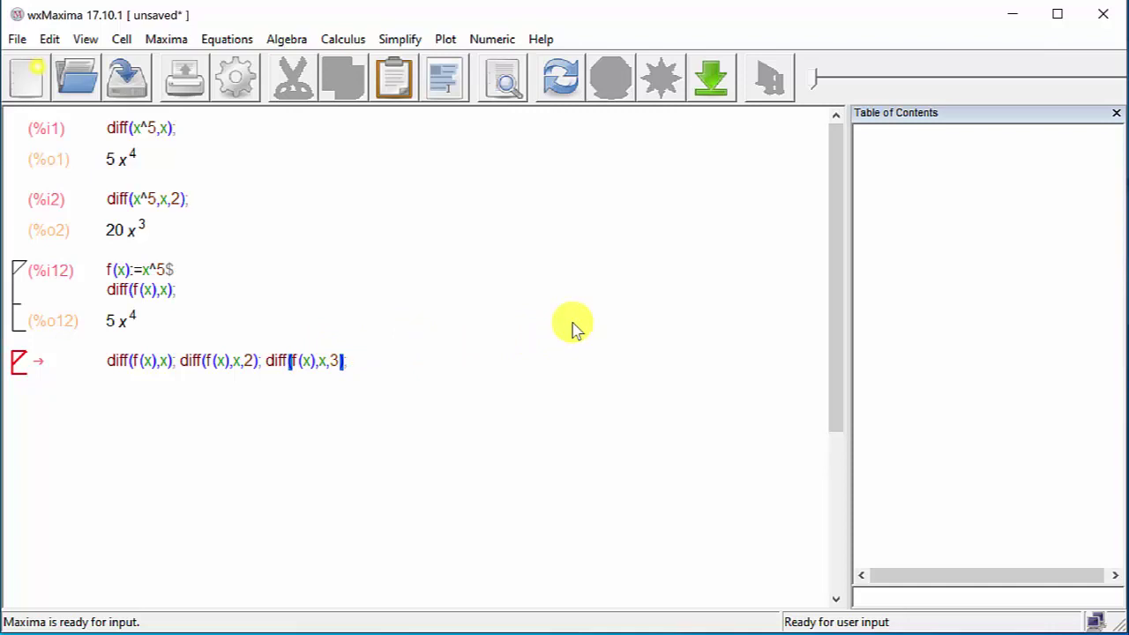
Evaluate the cell to get 5x^4, 20x^3 and 60x^2, then select x^5 in f's definition.
key(shift+Return)
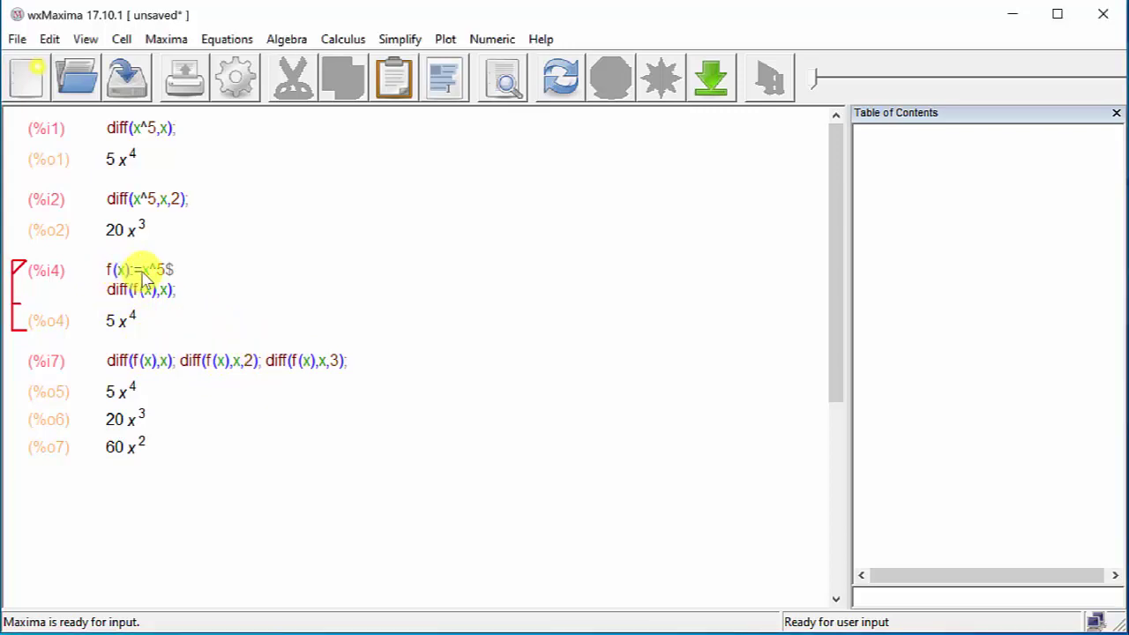
drag(142, 271, 163, 275)
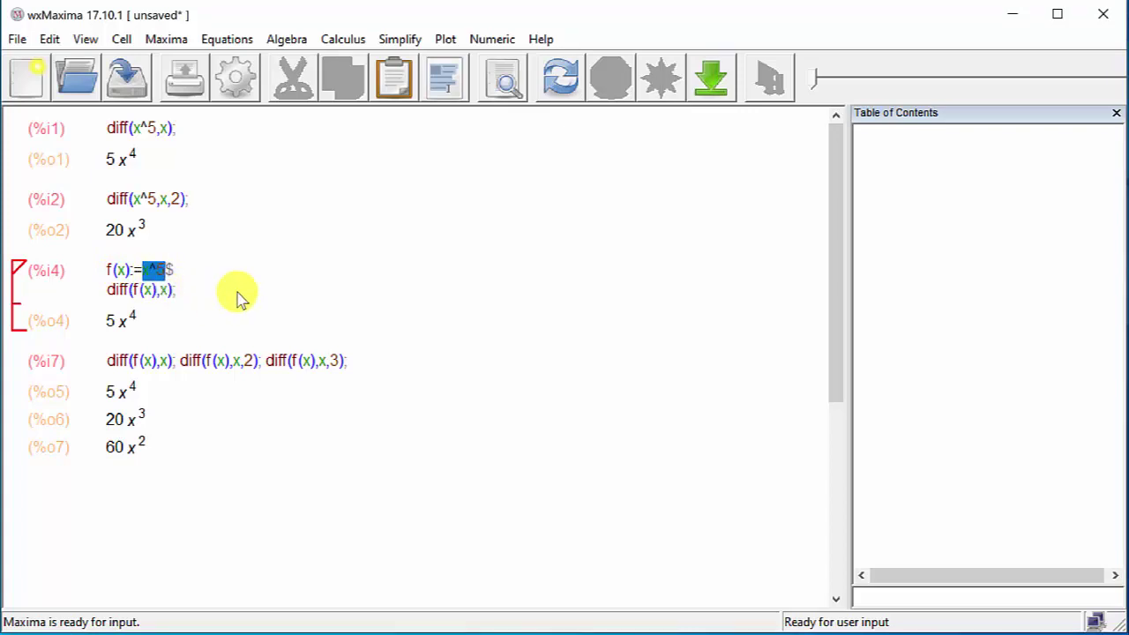
Change the definition to f(x):=sin(x)$ and bring up the Cell menu.
text(sin(x)
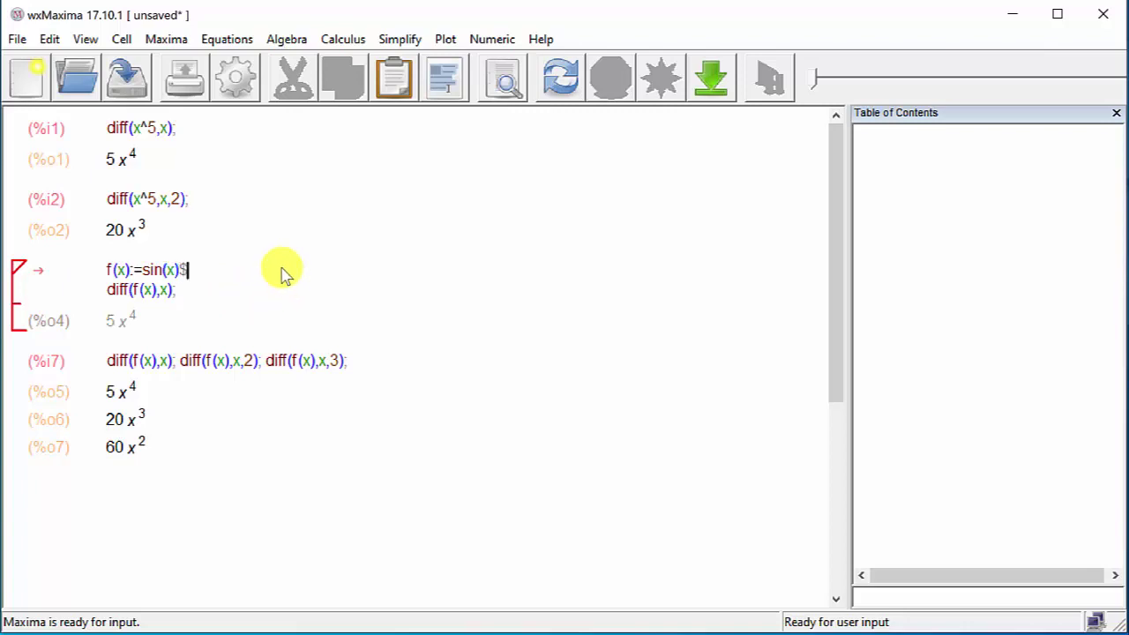
click(124, 40)
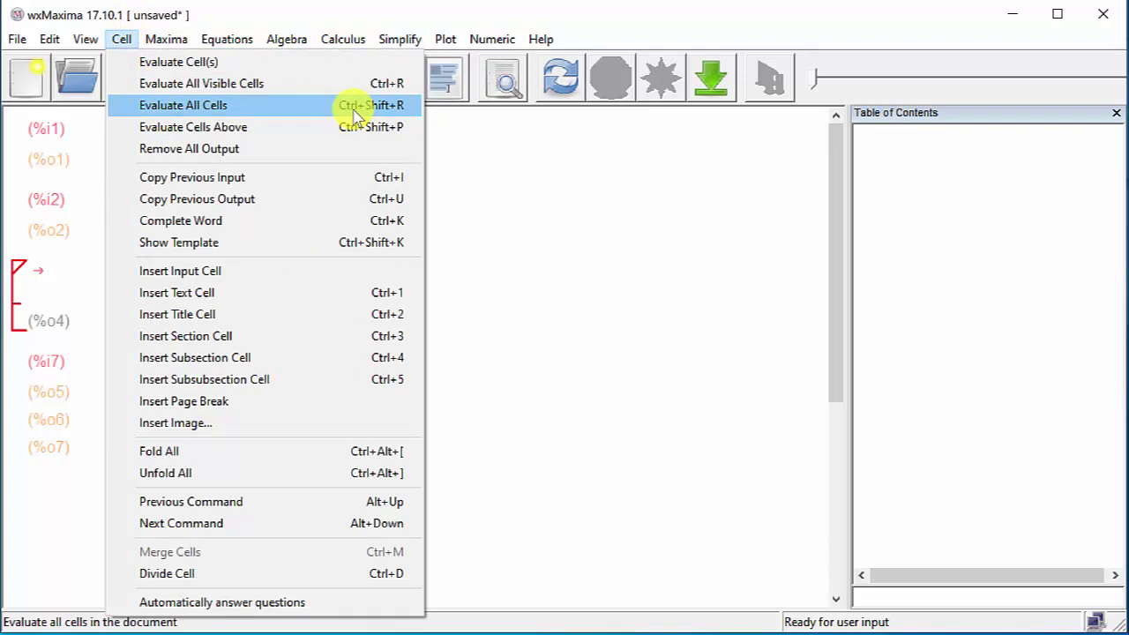
Re-evaluate all cells, giving cos(x), −sin(x) and −cos(x), then open the File menu.
click(212, 112)
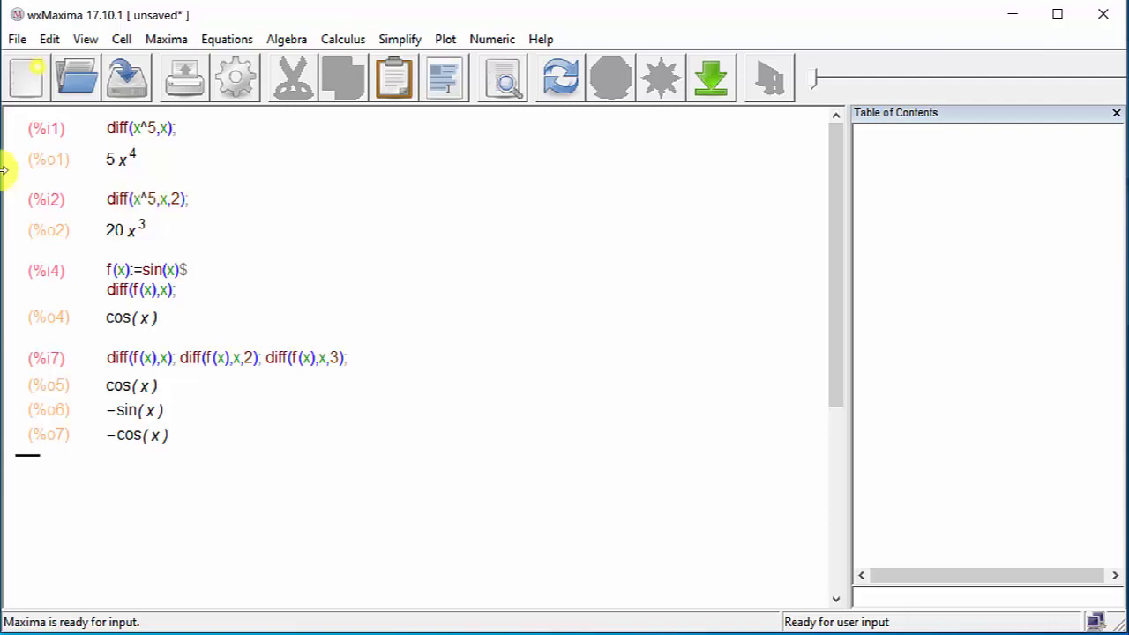
click(15, 42)
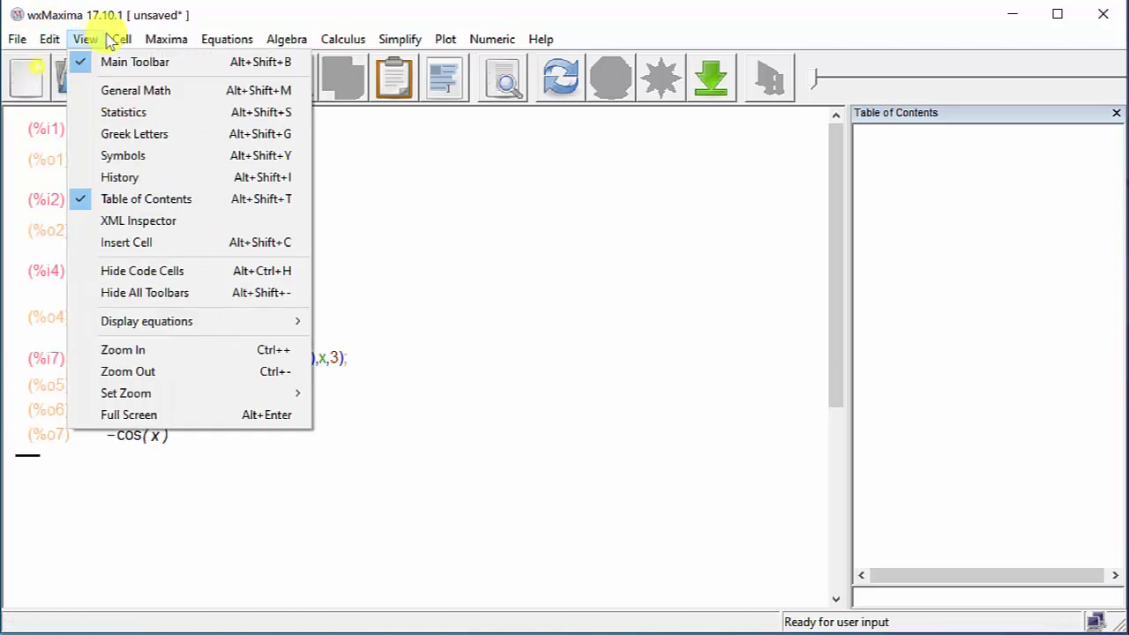
Close wxMaxima, discarding the unsaved worksheet.
click(462, 239)
click(1116, 25)
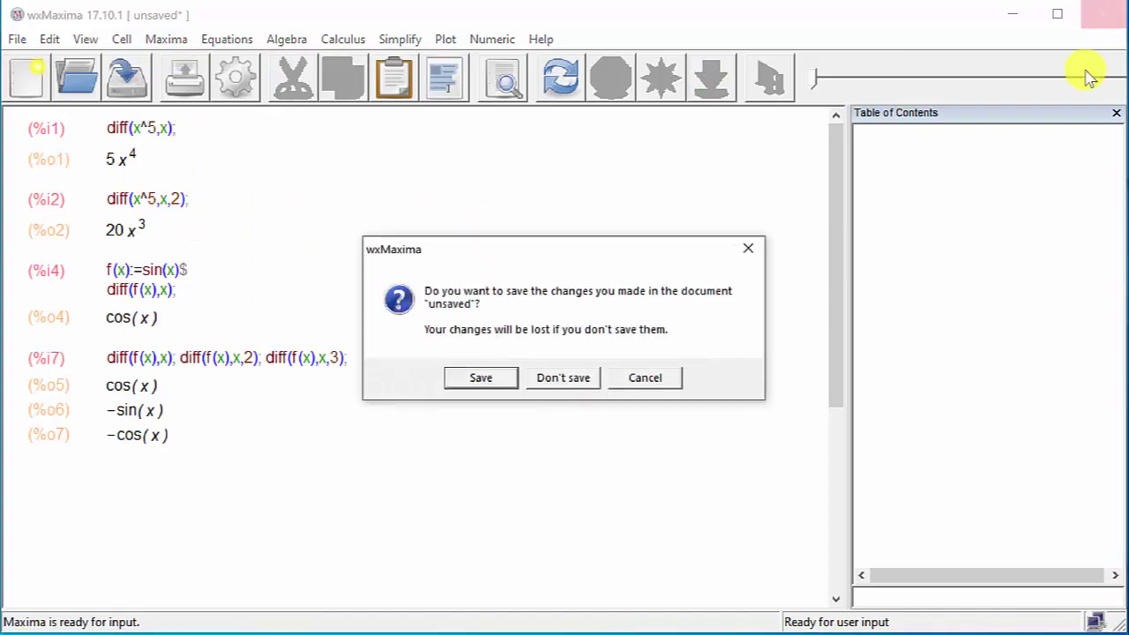
click(542, 388)
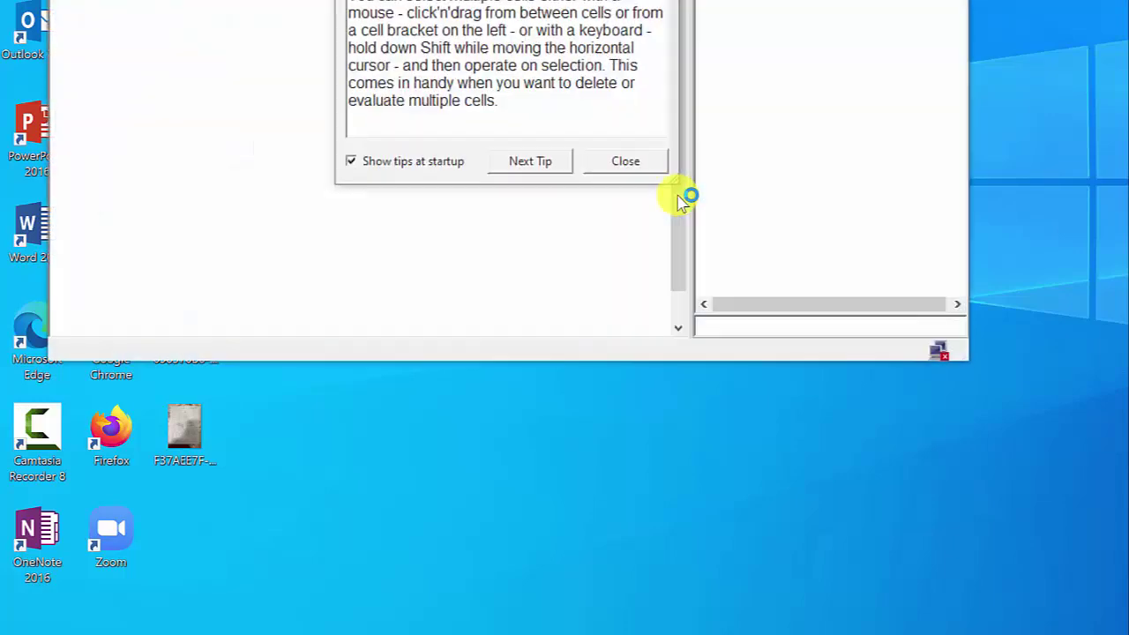
Dismiss the startup tip and enlarge the new wxMaxima window to fill the screen.
click(610, 164)
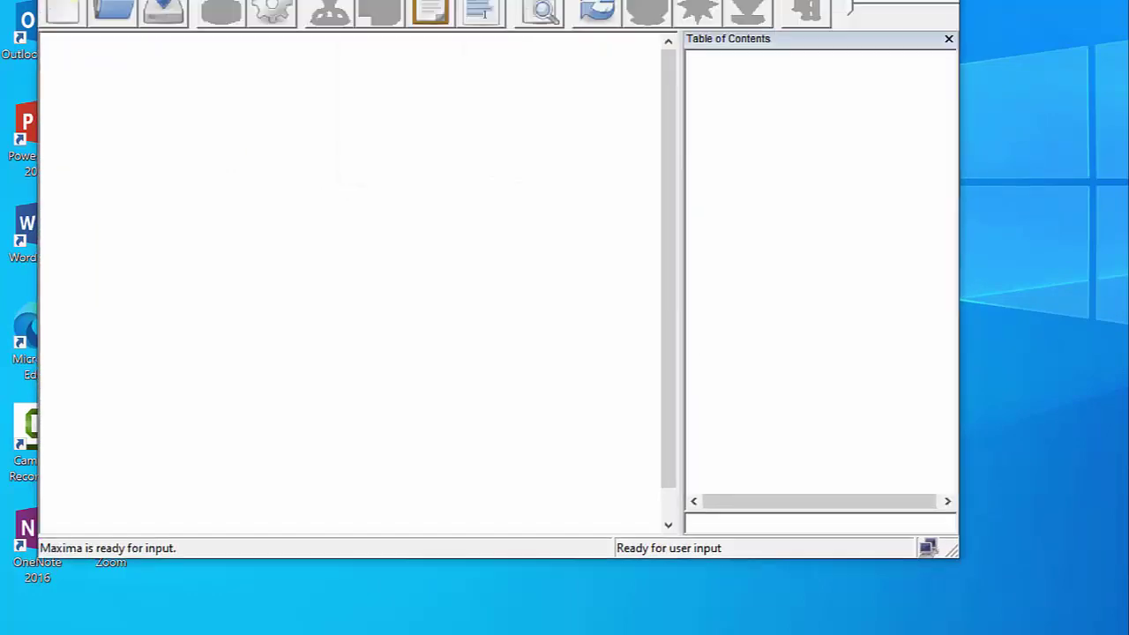
drag(671, 2, 638, 32)
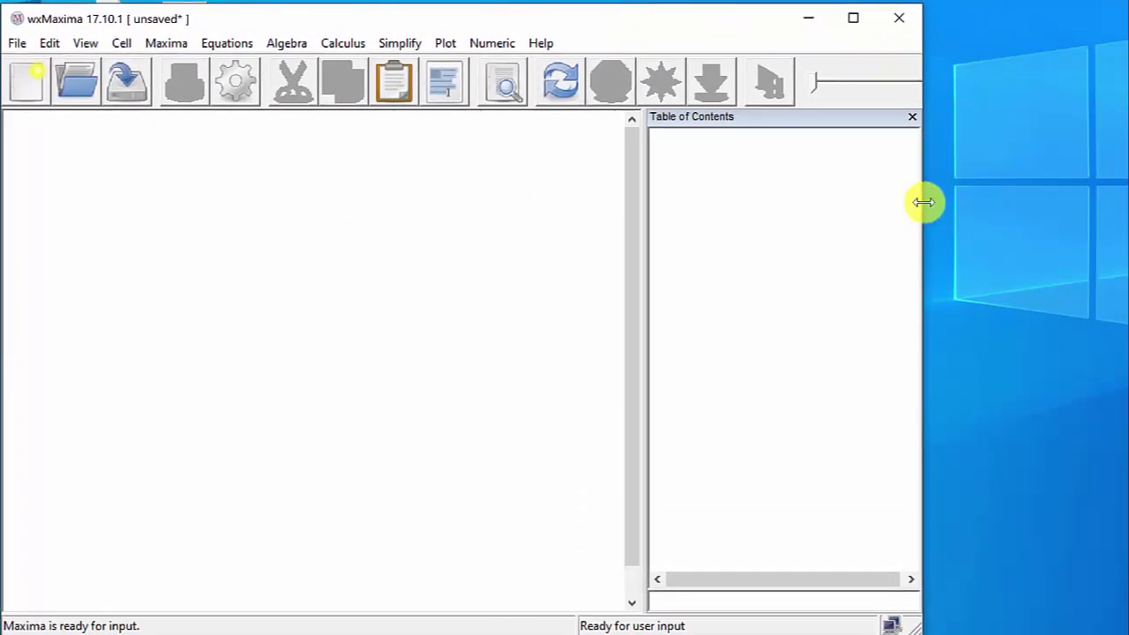
drag(923, 202, 1127, 215)
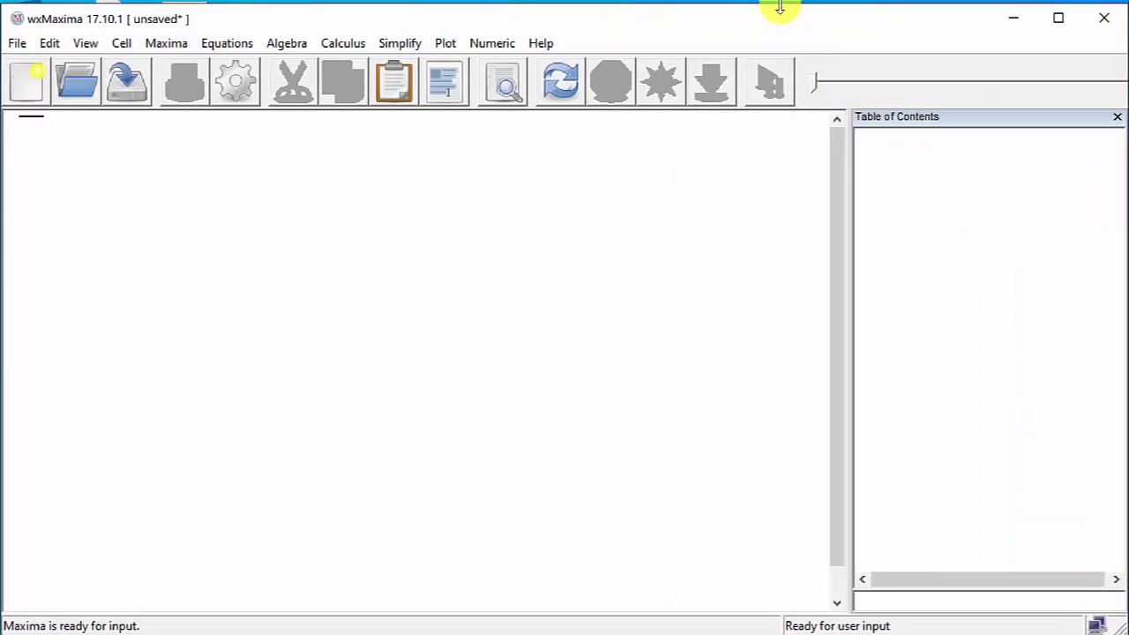
drag(781, 7, 779, 6)
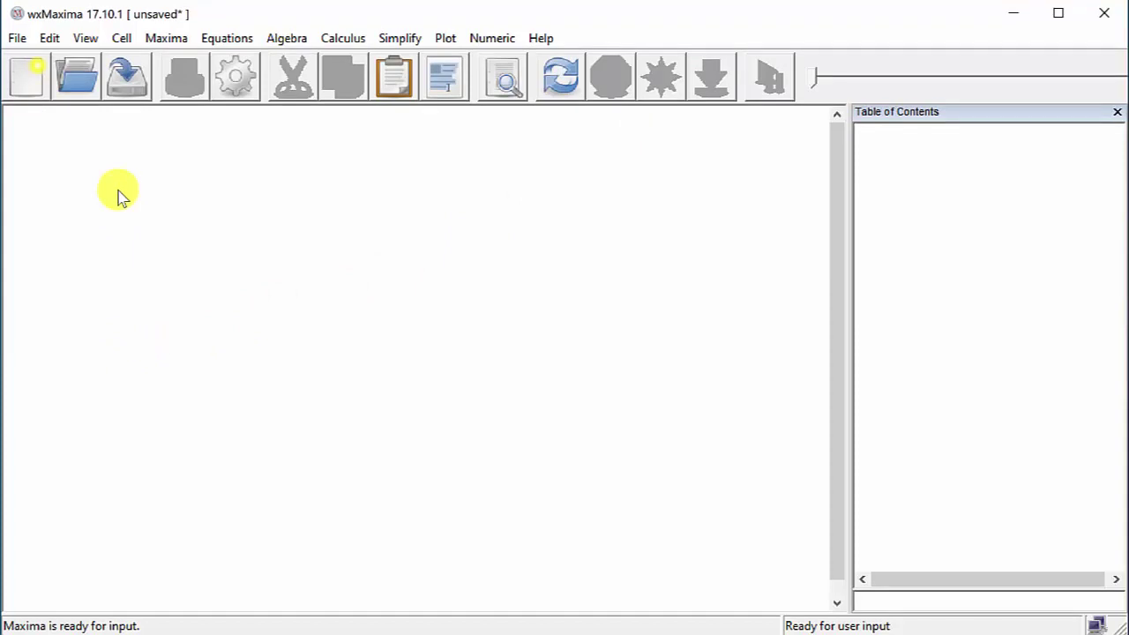
Evaluate integrate(x/(x^3+1),x), yielding a sum of two logarithms and an arctangent.
text(integrate)
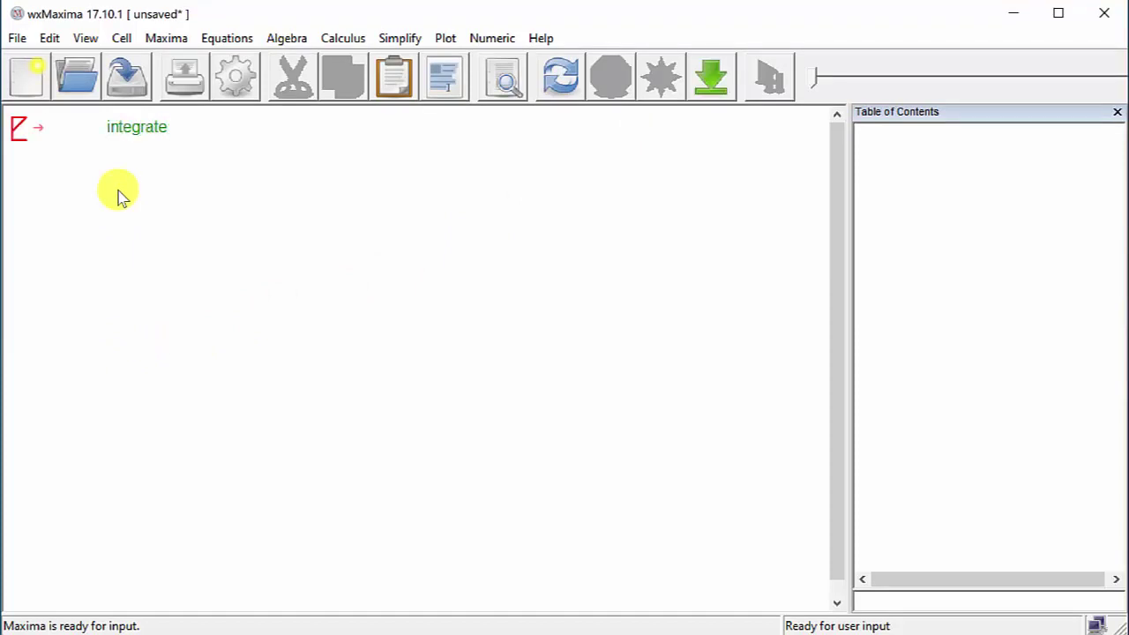
text(()
text(x)
text(,)
text((x^3)
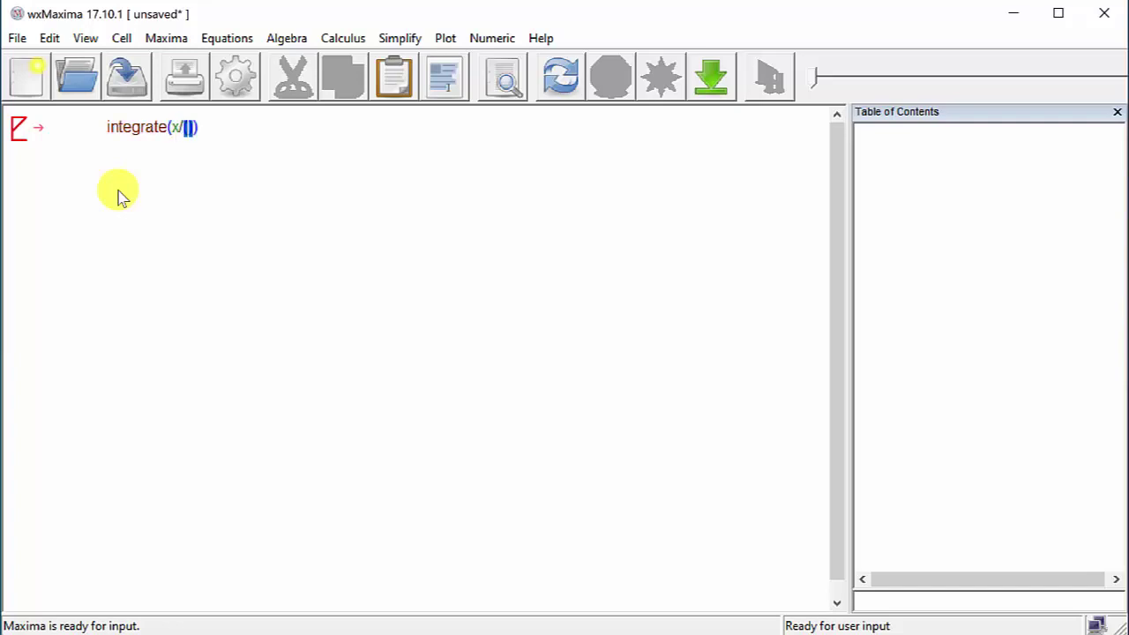
text(+1)
key(Right)
text(),x)
key(Right)
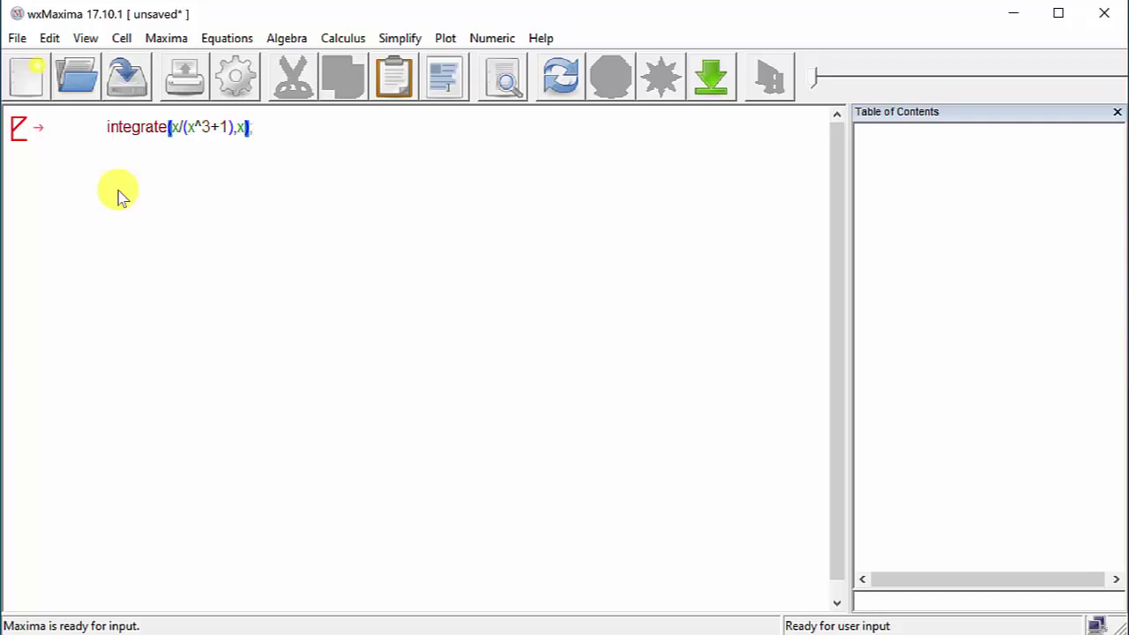
key(shift+Return)
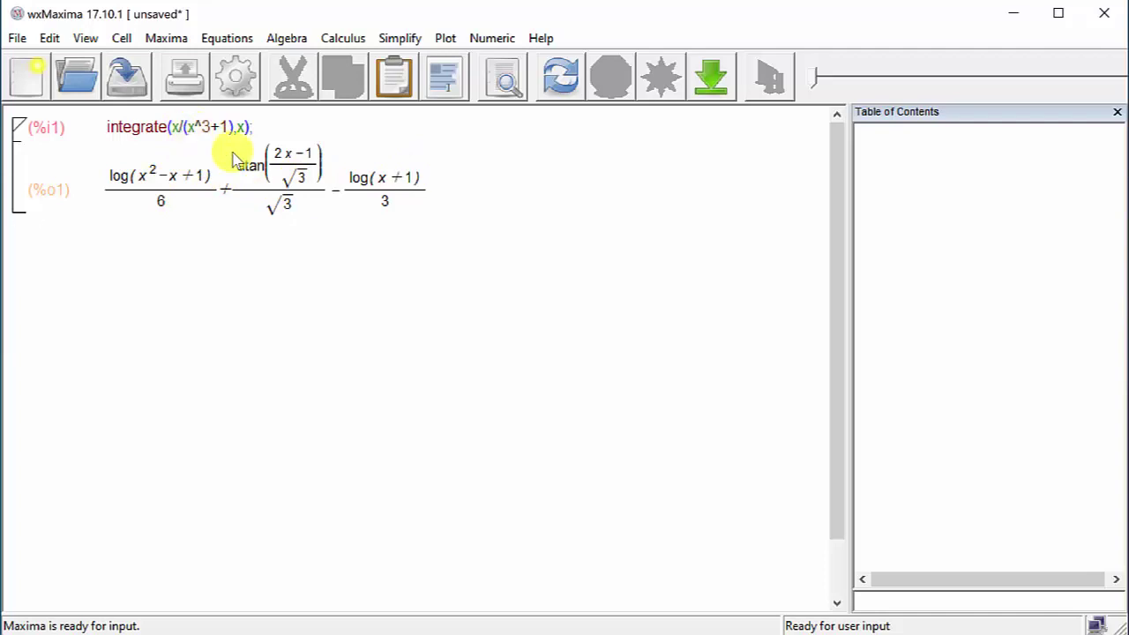
Evaluate diff(%,x) to differentiate the previous result into a three-term rational expression.
text(d)
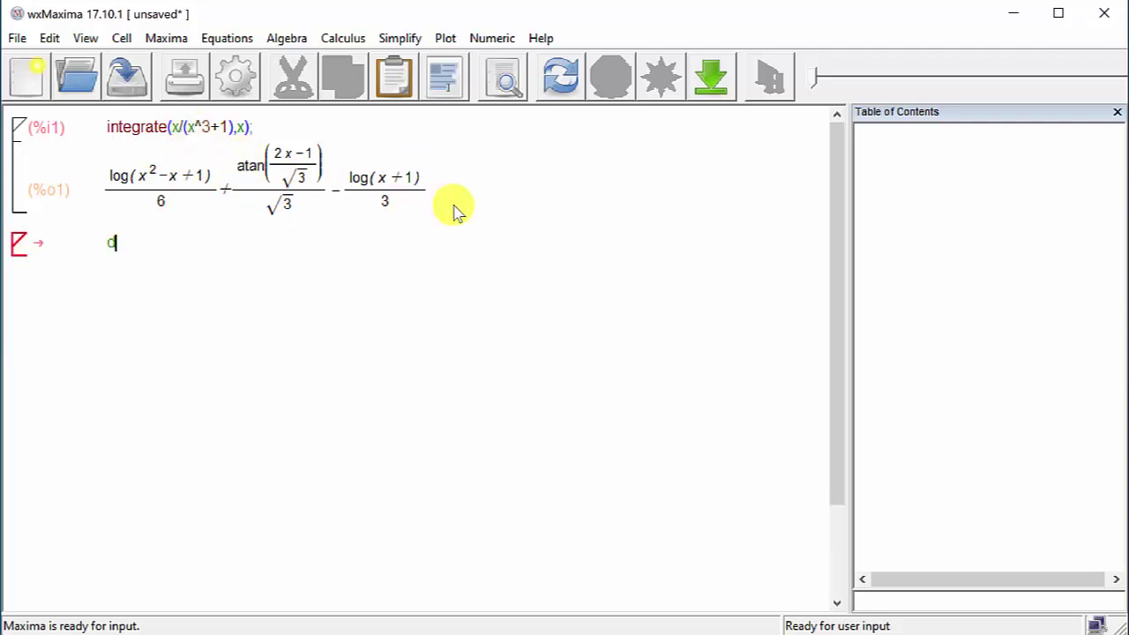
text(iff()
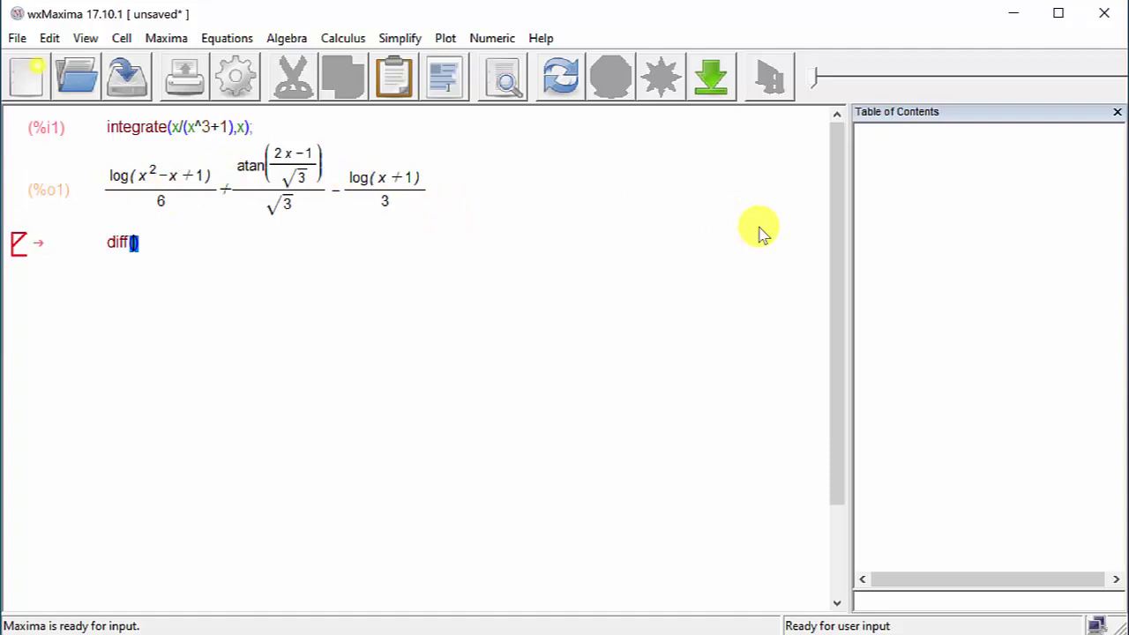
text(%)
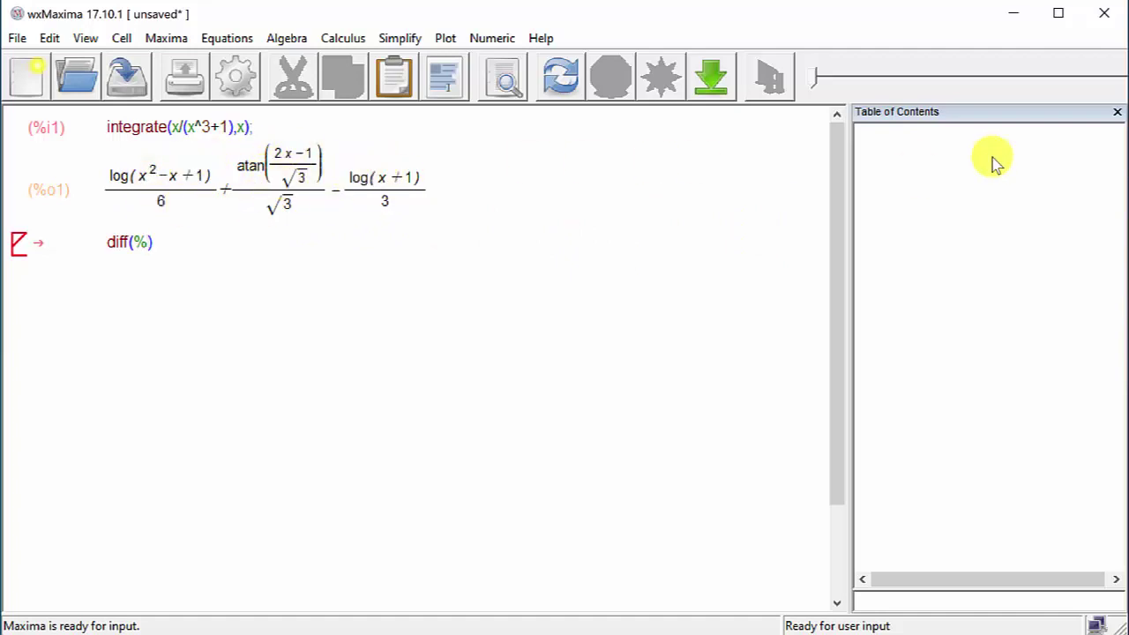
text(,x)
key(Right)
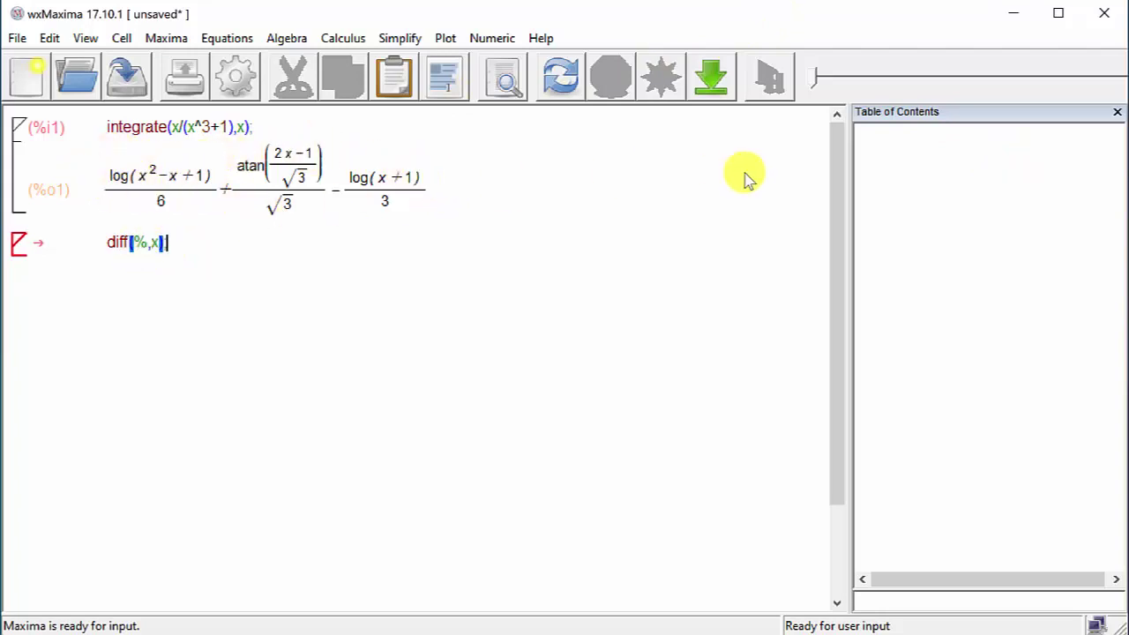
key(shift+Return)
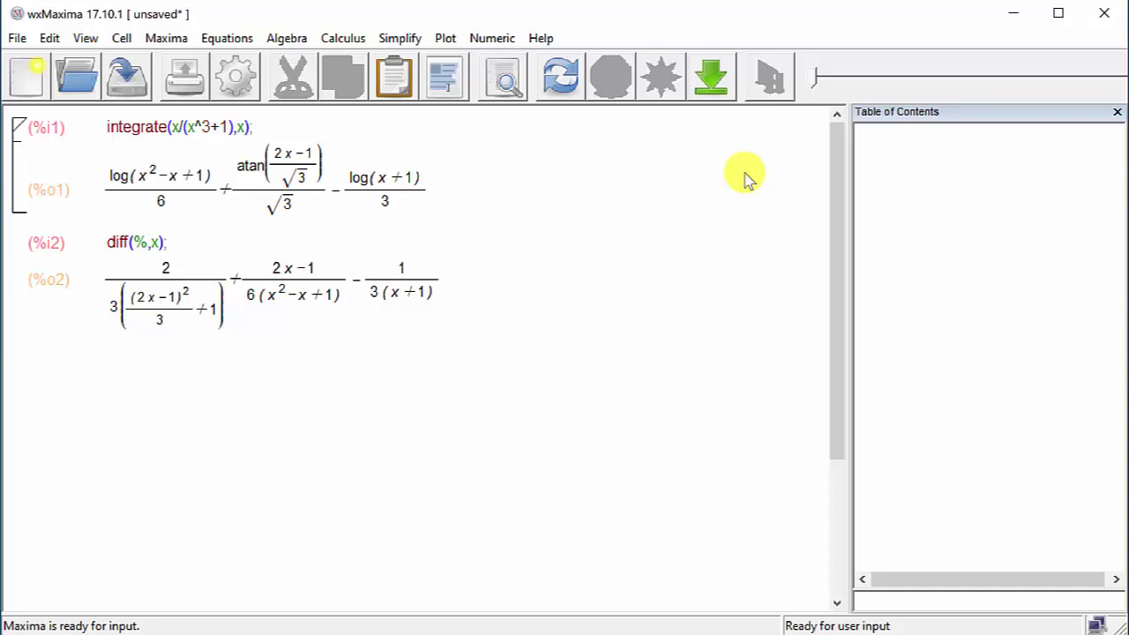
text(ratsimp)
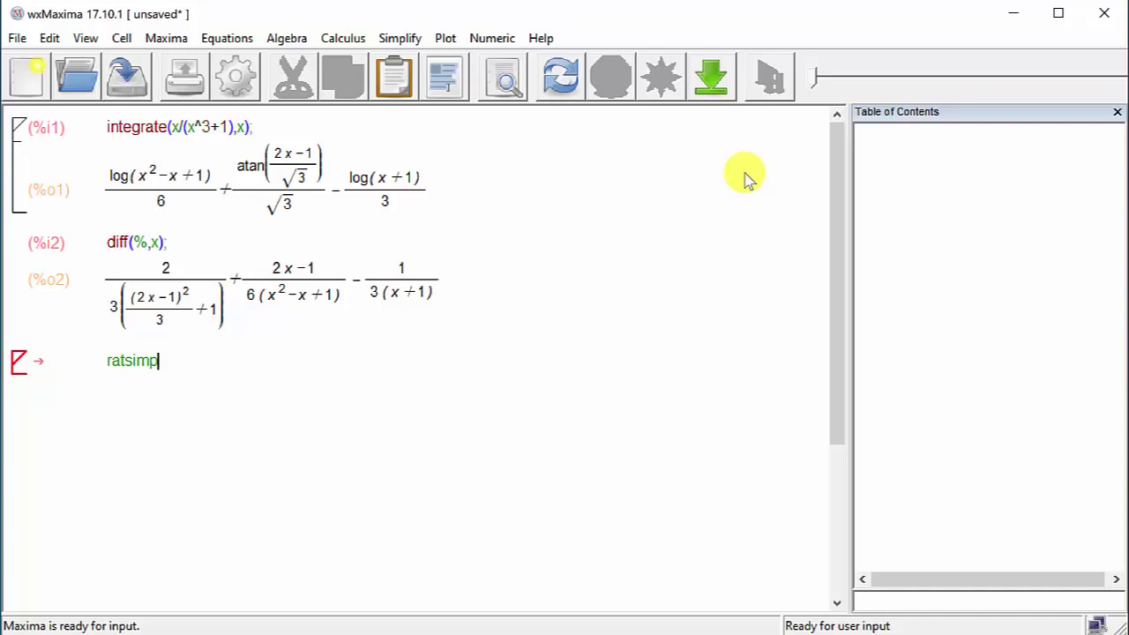
text(()
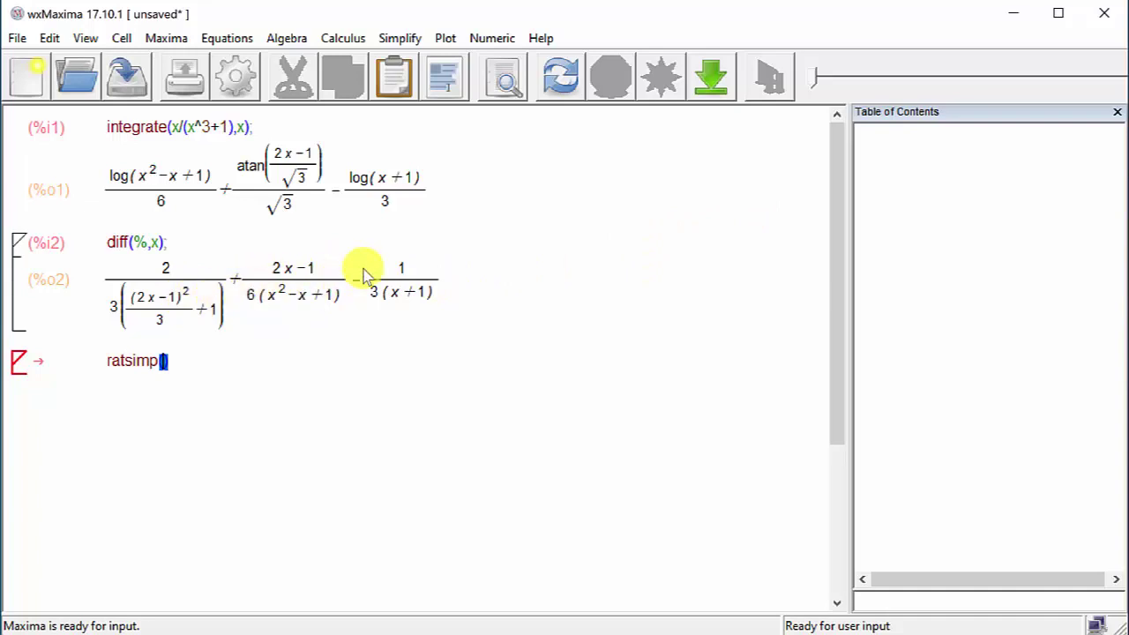
Evaluate ratsimp(%); to simplify the derivative back to x/(x^3+1), then add a new input cell.
text(%)
key(Right)
text(;)
key(shift+Return)
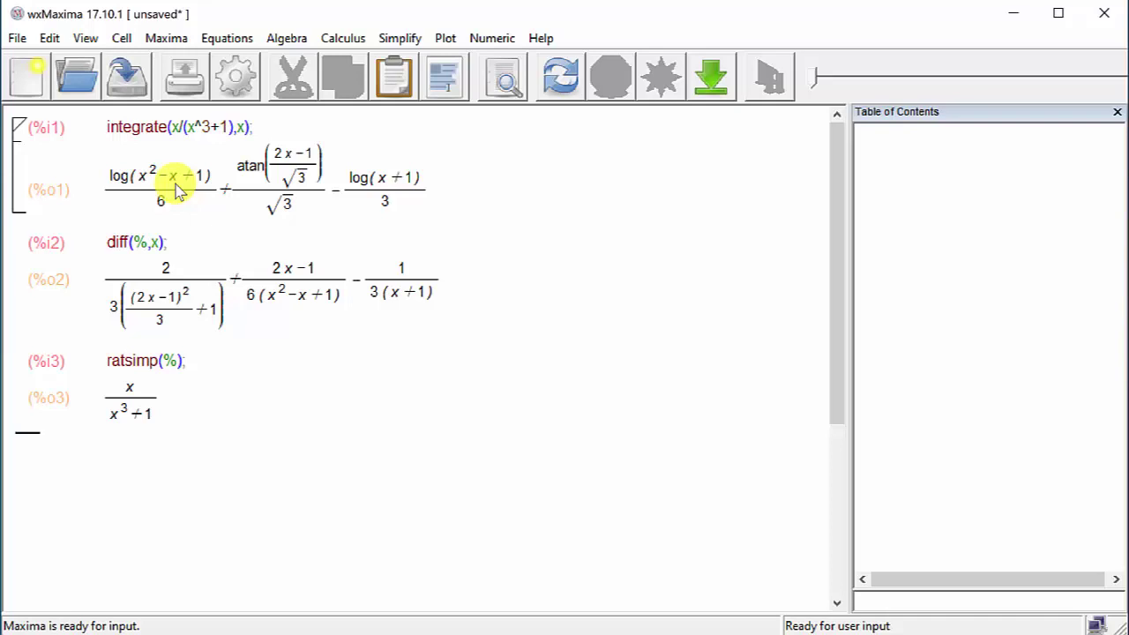
key(ctrl+1)
Enter integrate(xlog(x),x,1,10); in the new cell.
text(integra)
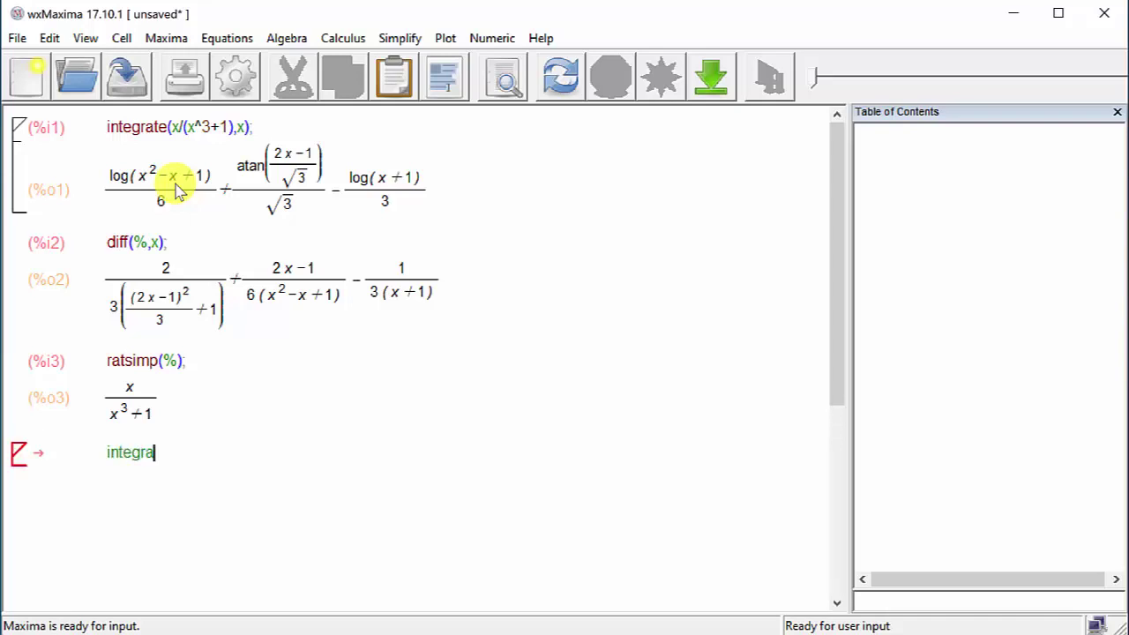
text(te(x)
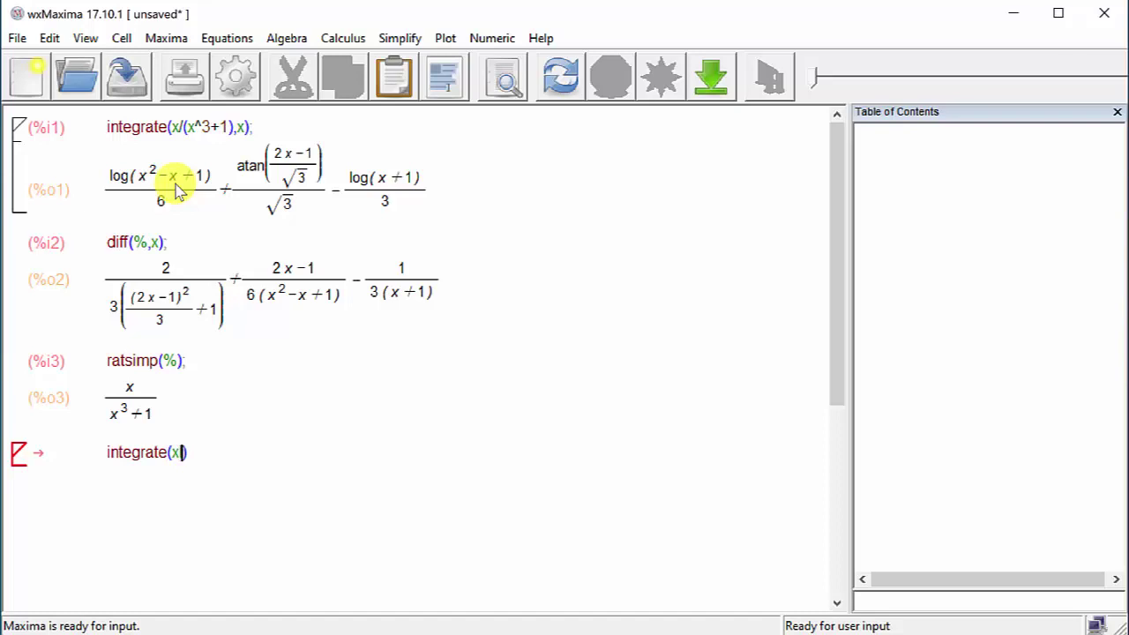
text(log(x)
text(),x,1,10)
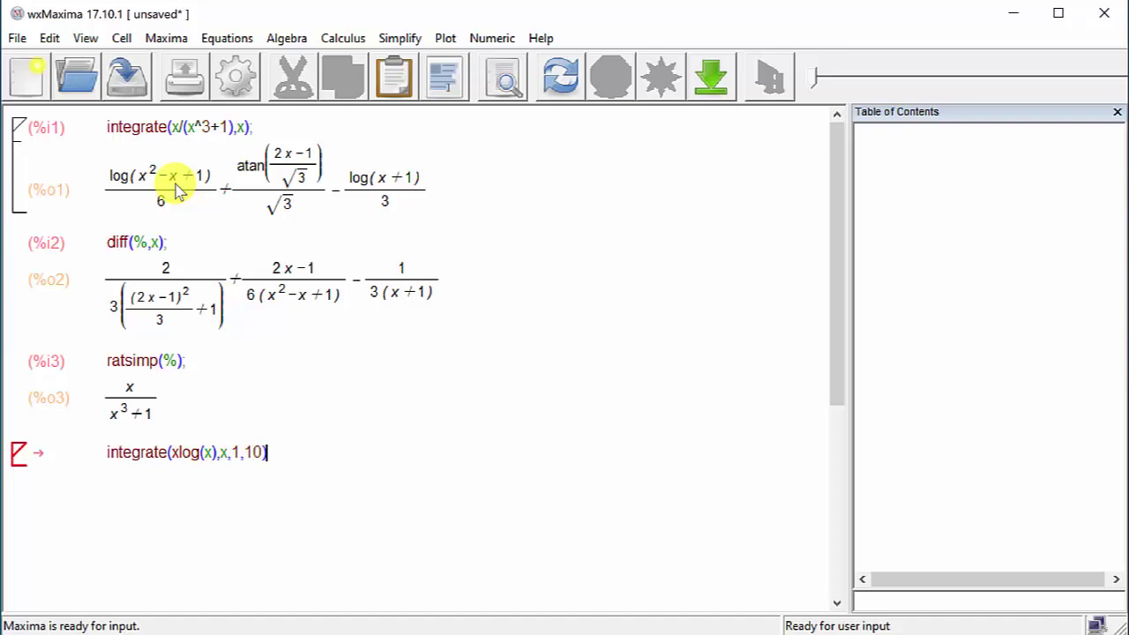
key(End)
text(;)
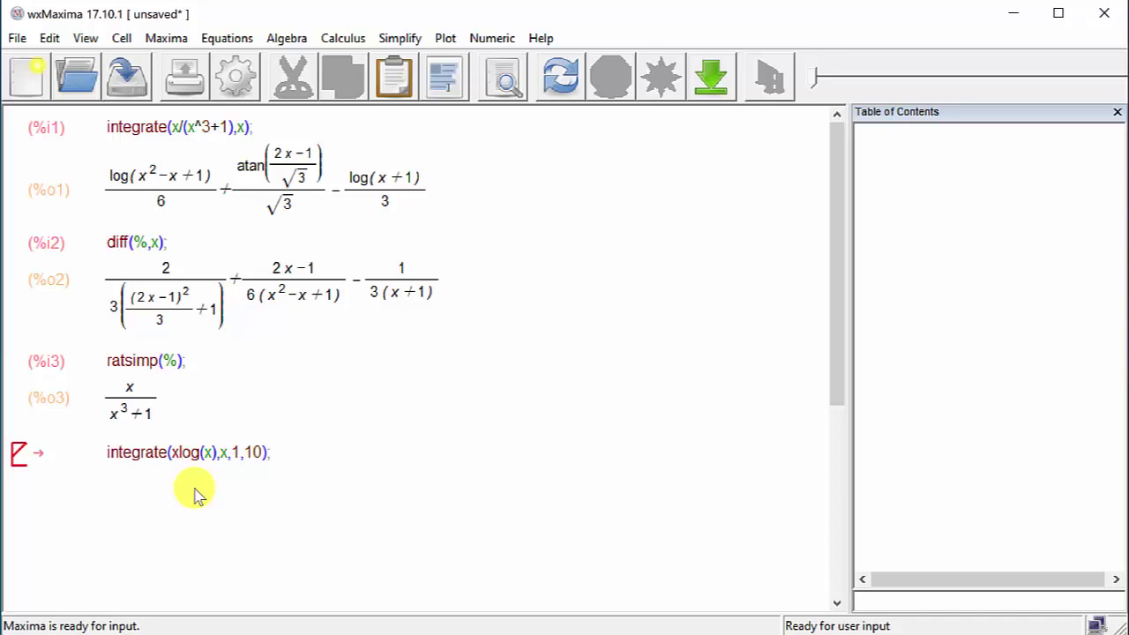
Insert the missing * between x and log and evaluate, giving 50 log(10) − 99/4.
text(*)
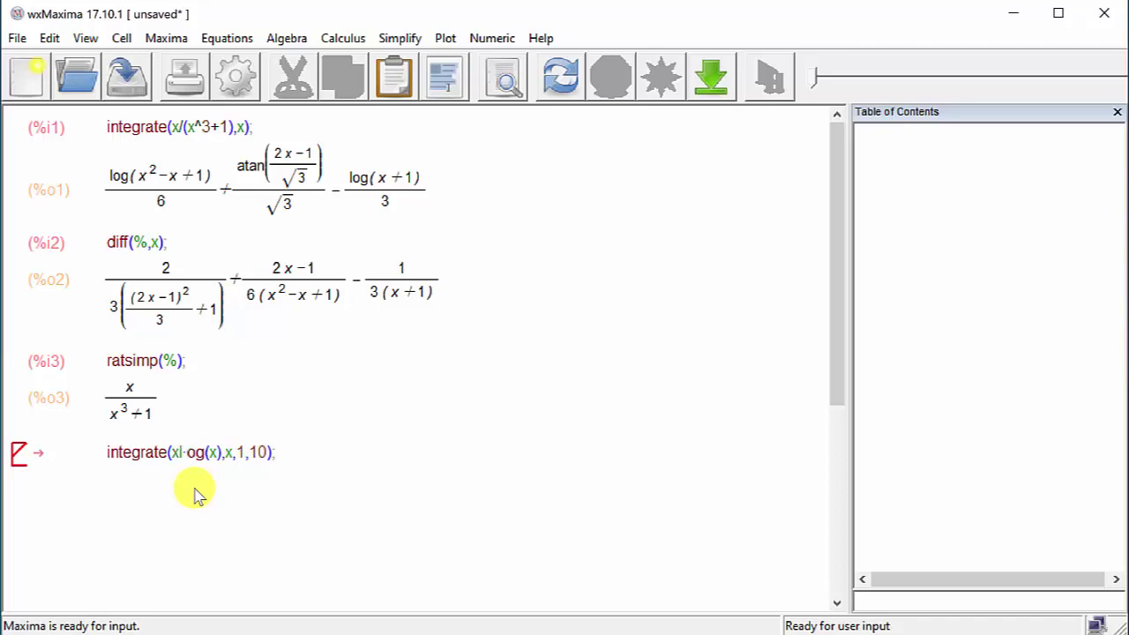
key(BackSpace)
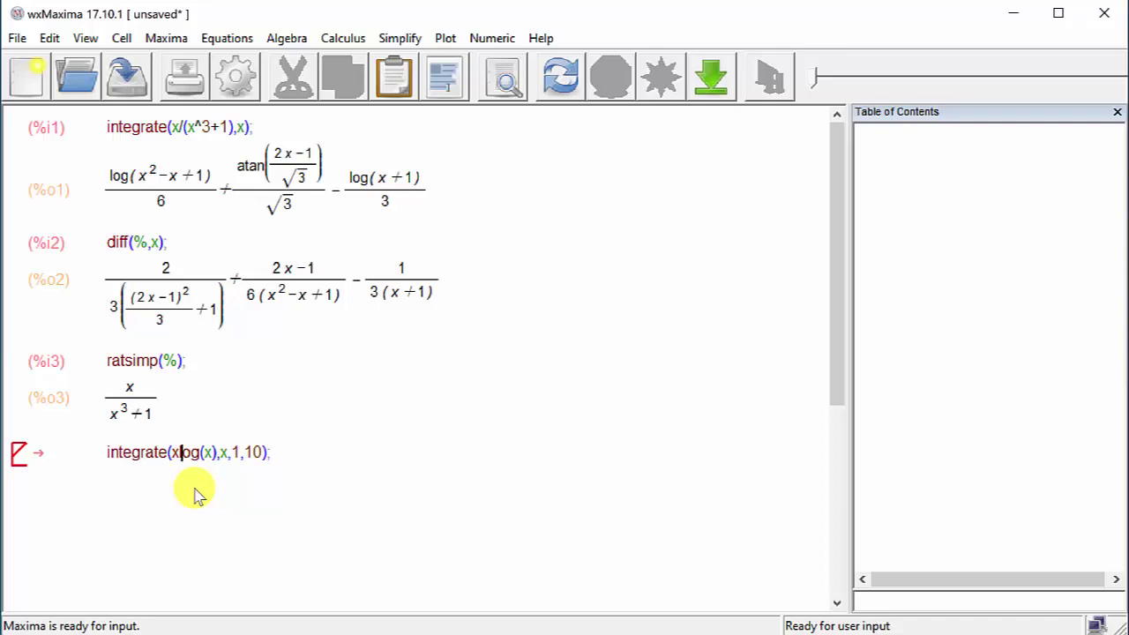
key(Right)
text(*)
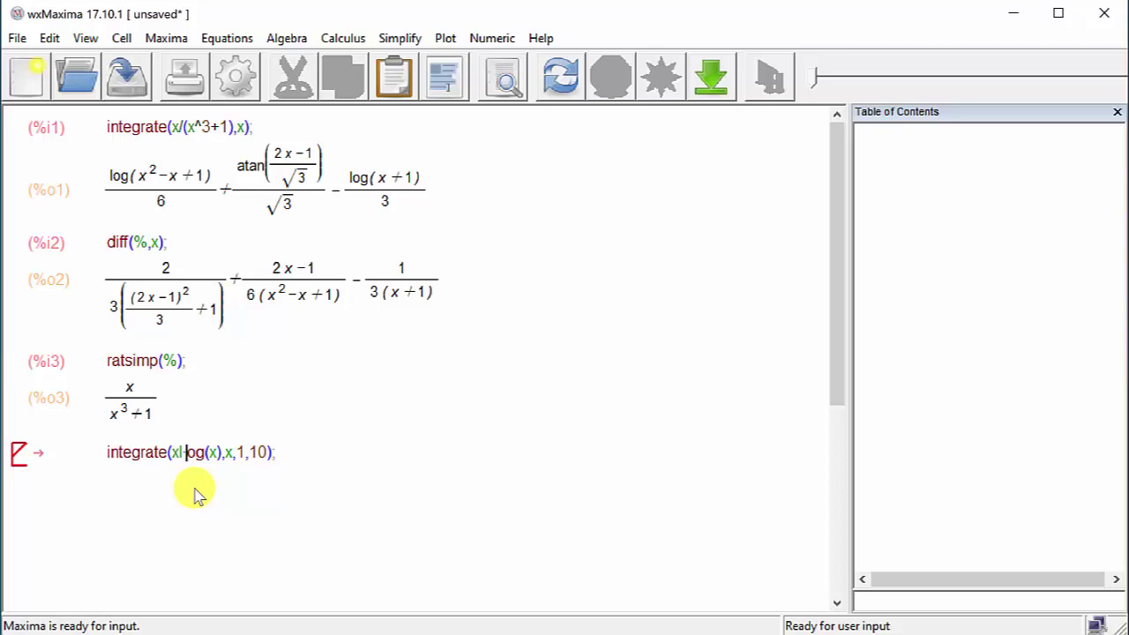
key(BackSpace)
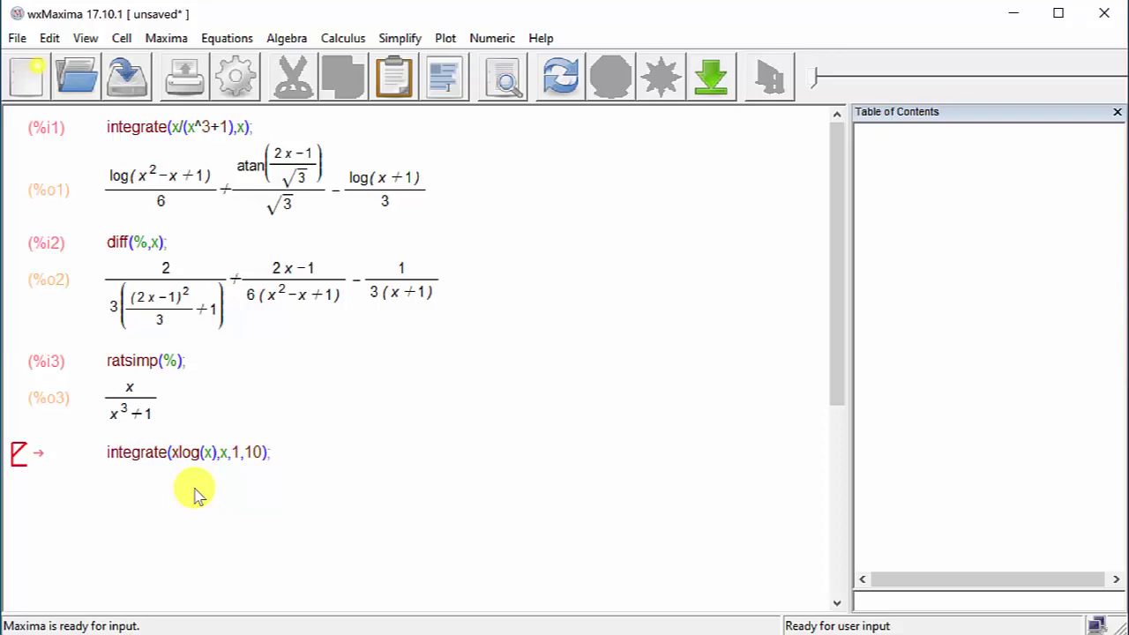
text(*)
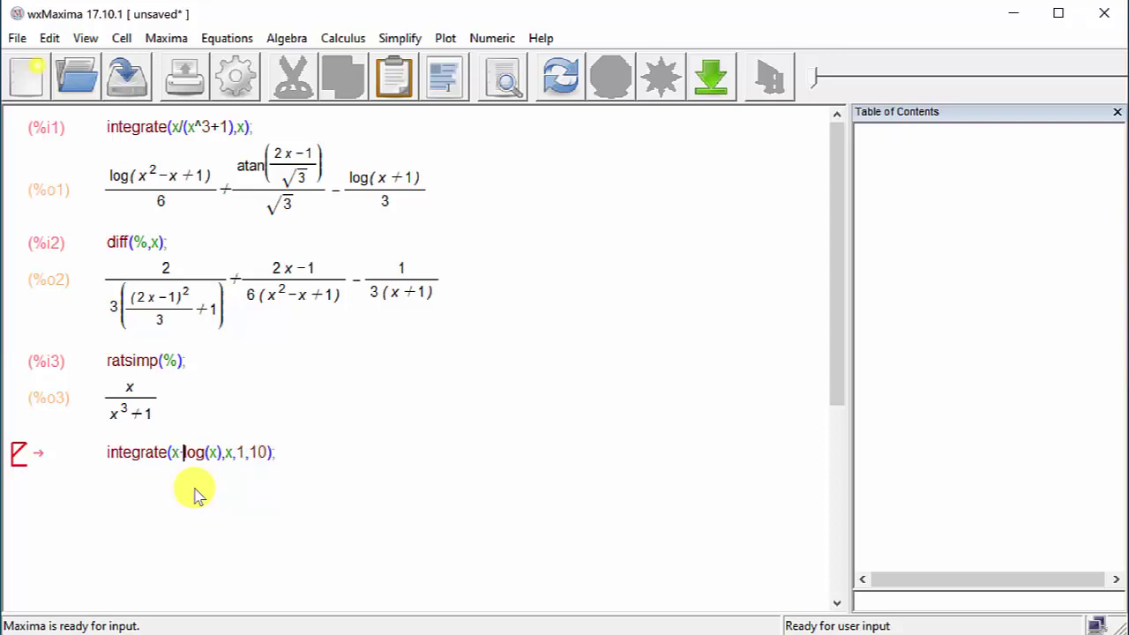
click(298, 452)
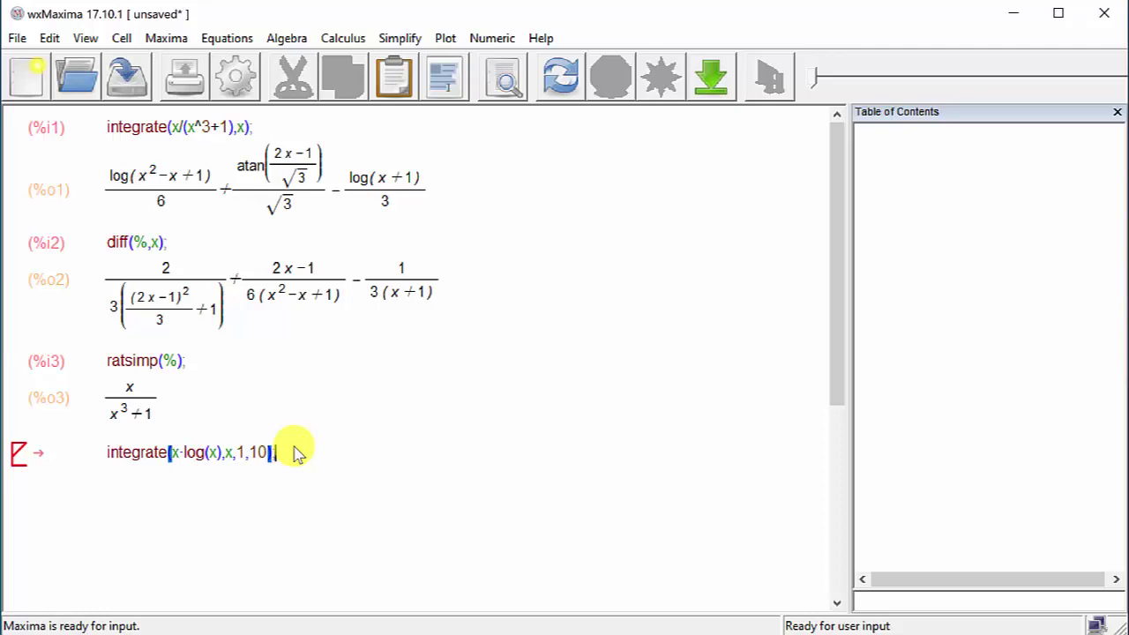
key(shift+Return)
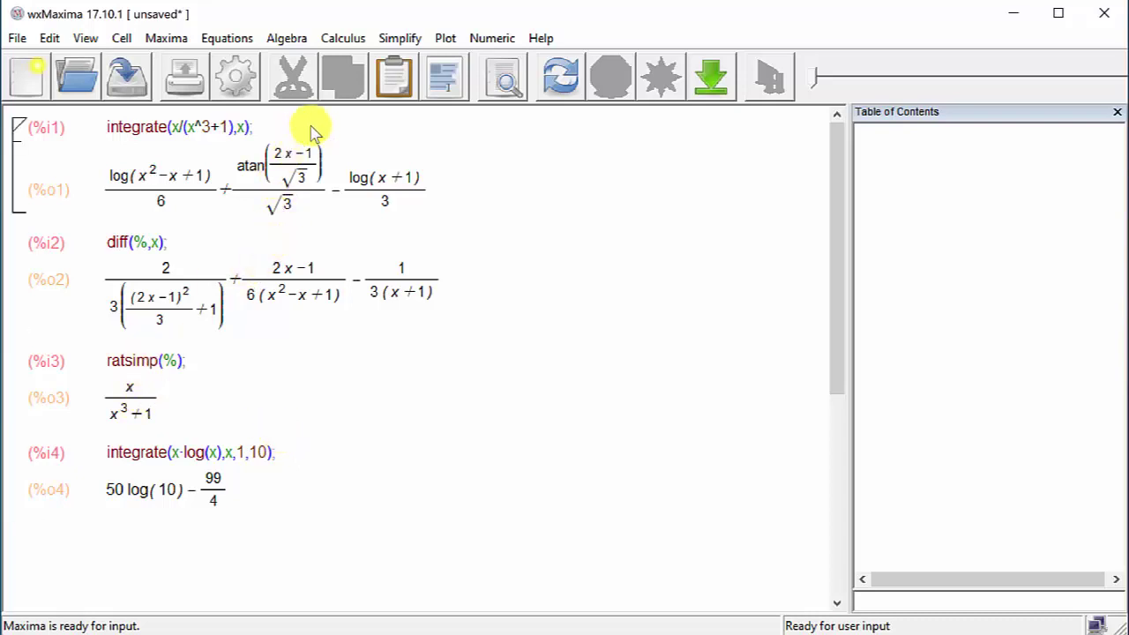
Compute the fourth derivative of x^5 with the Differentiate dialog, giving 120 x.
click(346, 41)
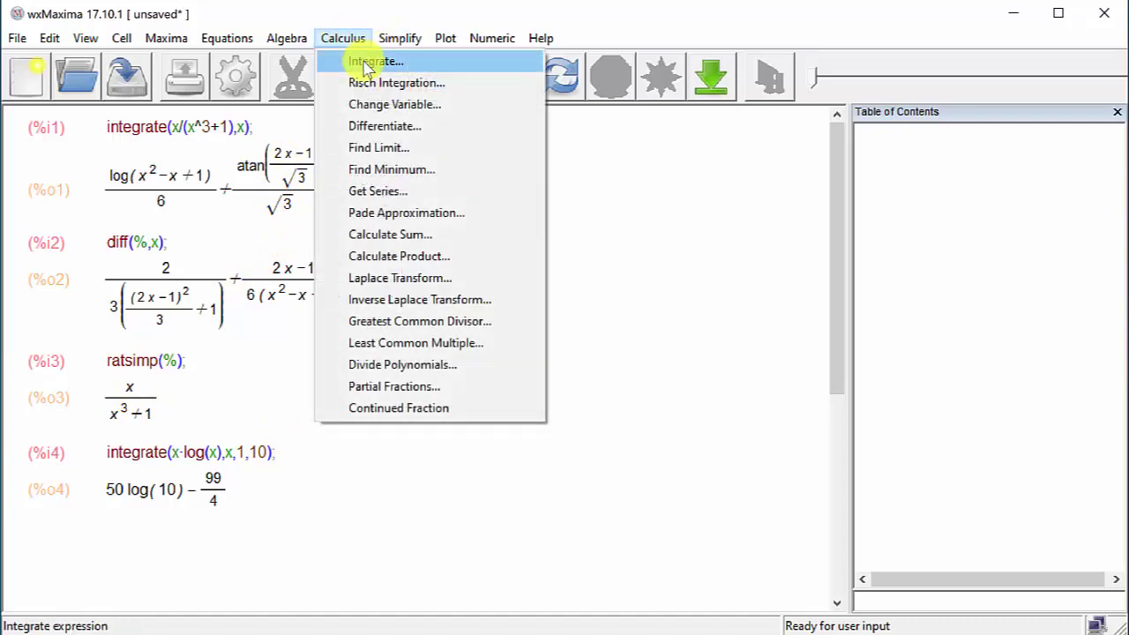
click(385, 126)
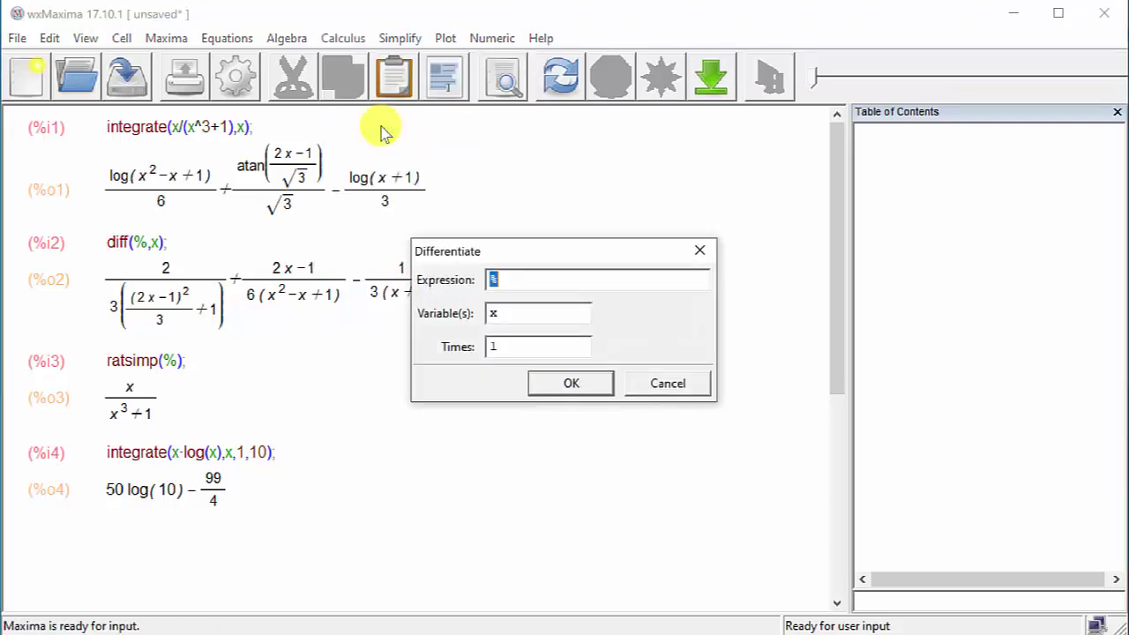
text(x^5)
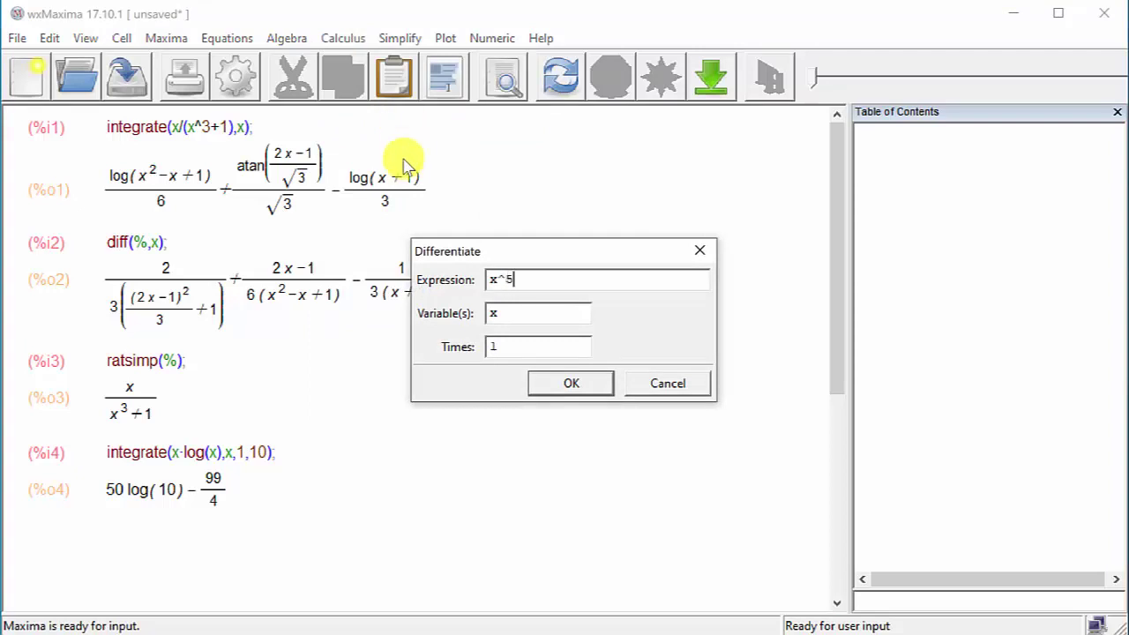
double_click(523, 350)
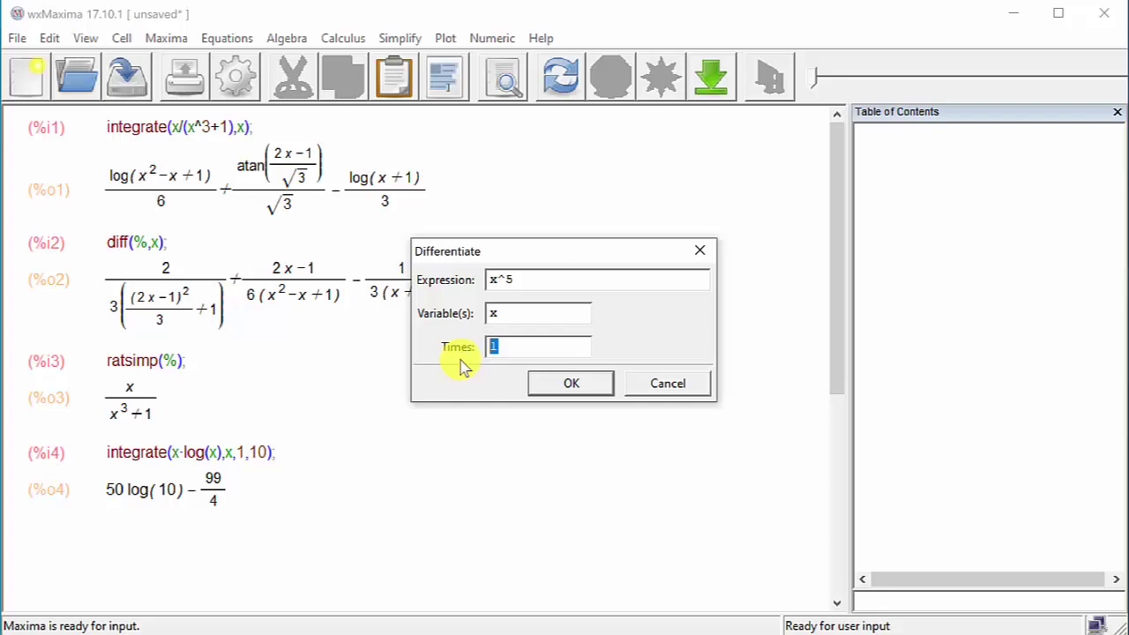
text(4)
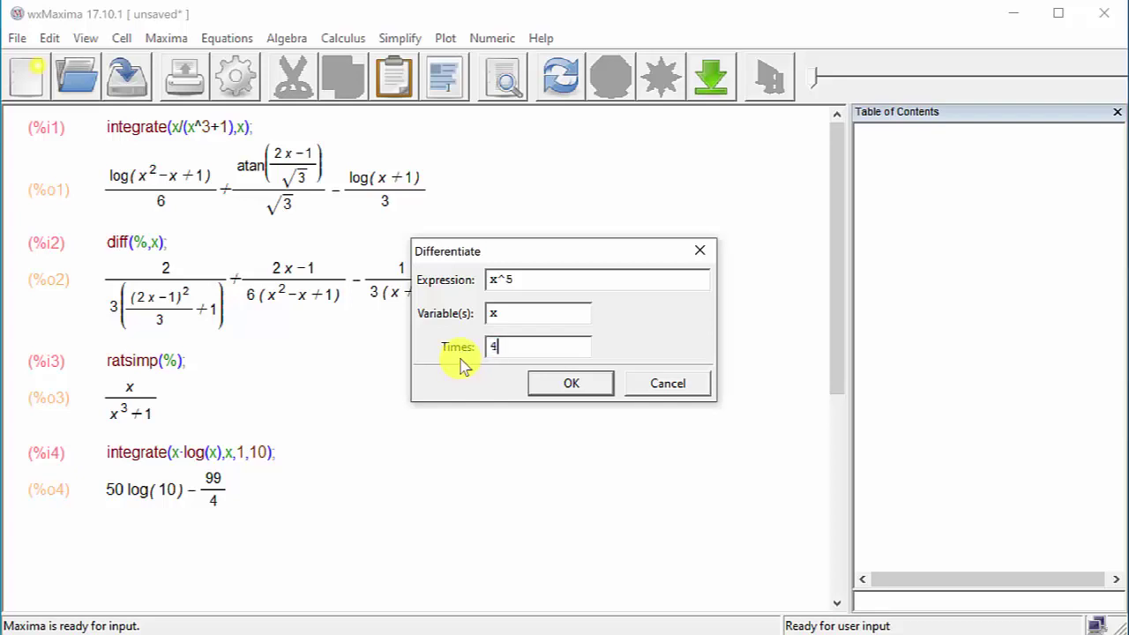
click(569, 384)
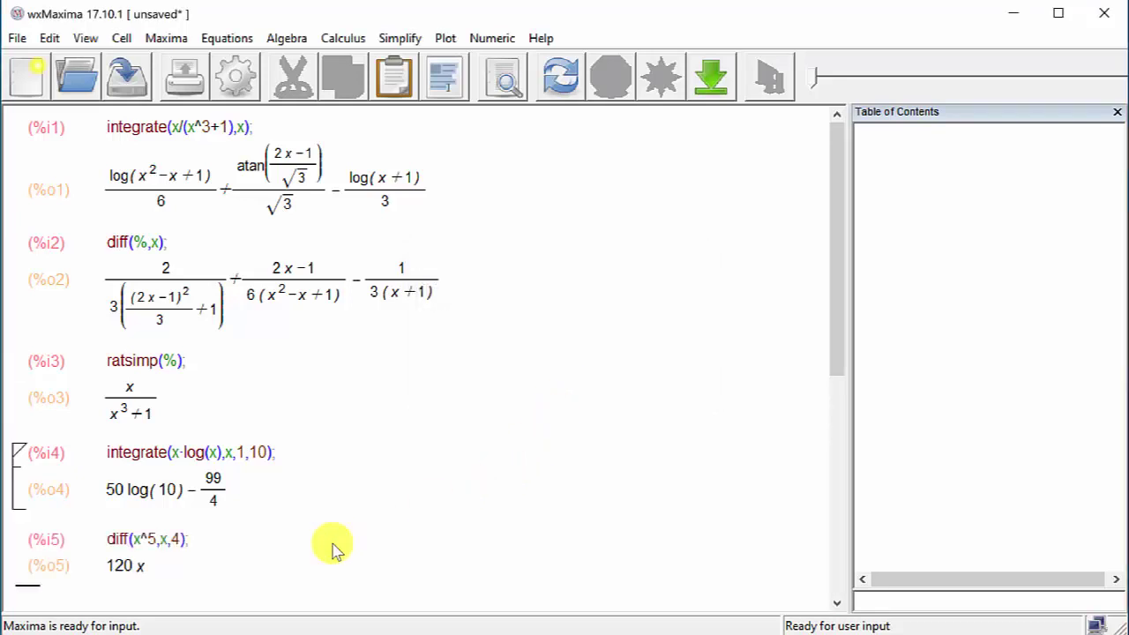
click(340, 38)
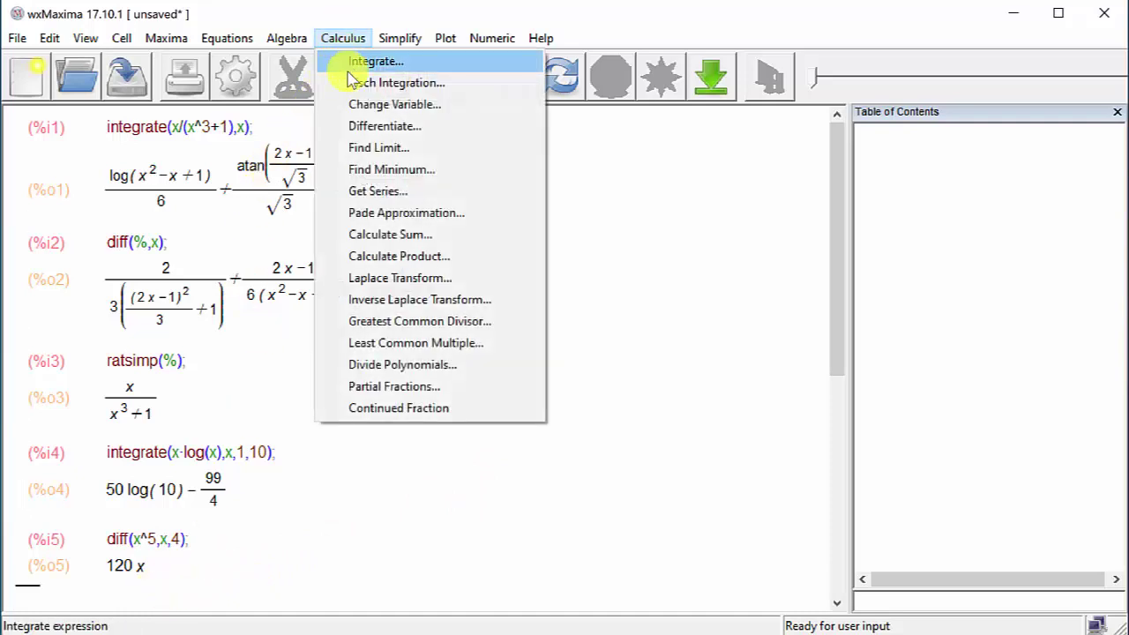
Change the diff cell's order from 4 to 3 and re-evaluate, giving 60 x^2.
click(722, 371)
scroll(424, 574, down, 2)
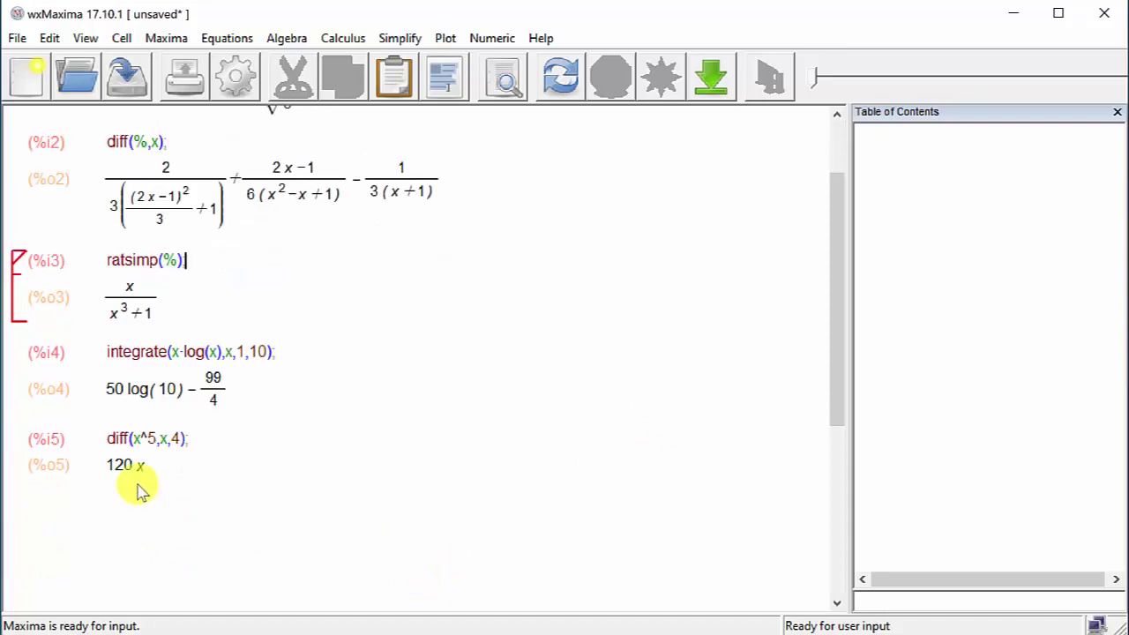
click(179, 438)
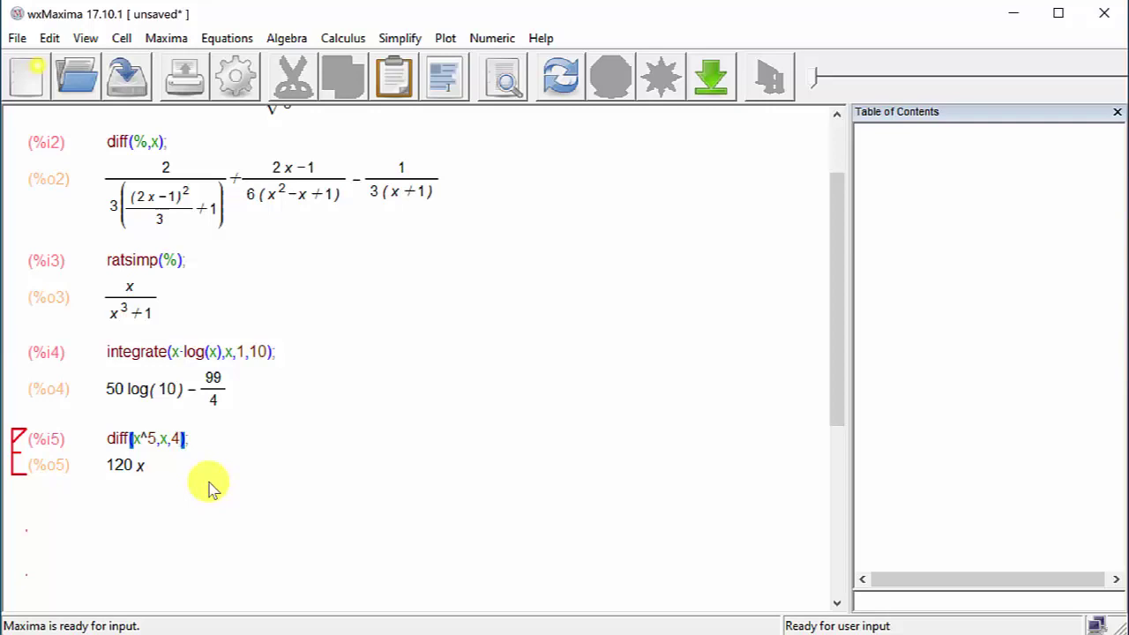
key(BackSpace)
text(3)
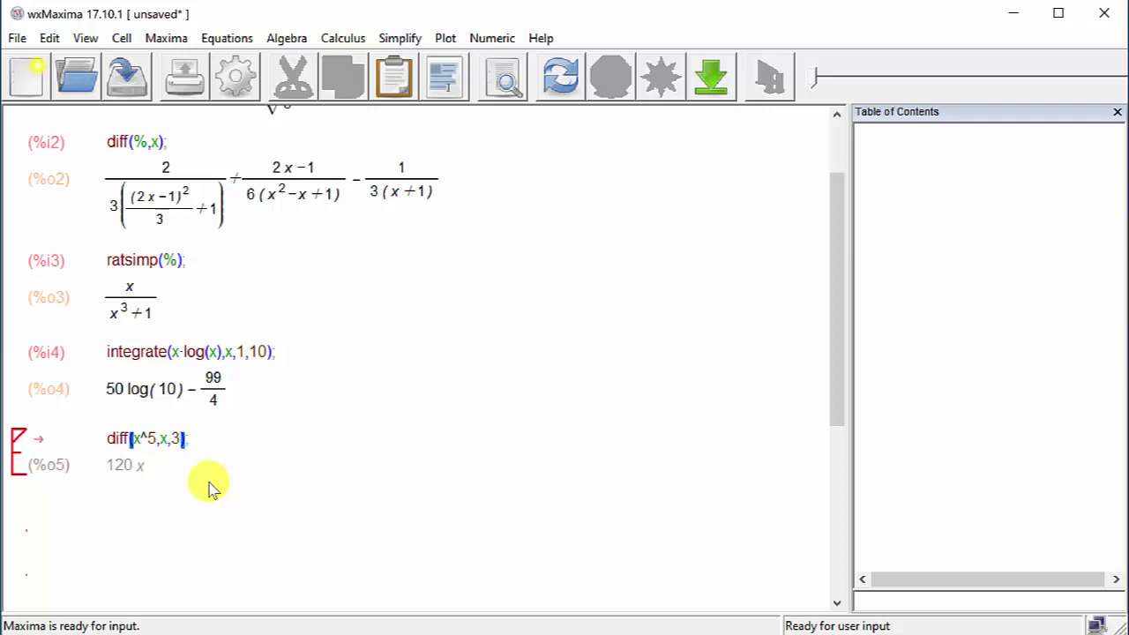
key(shift+Return)
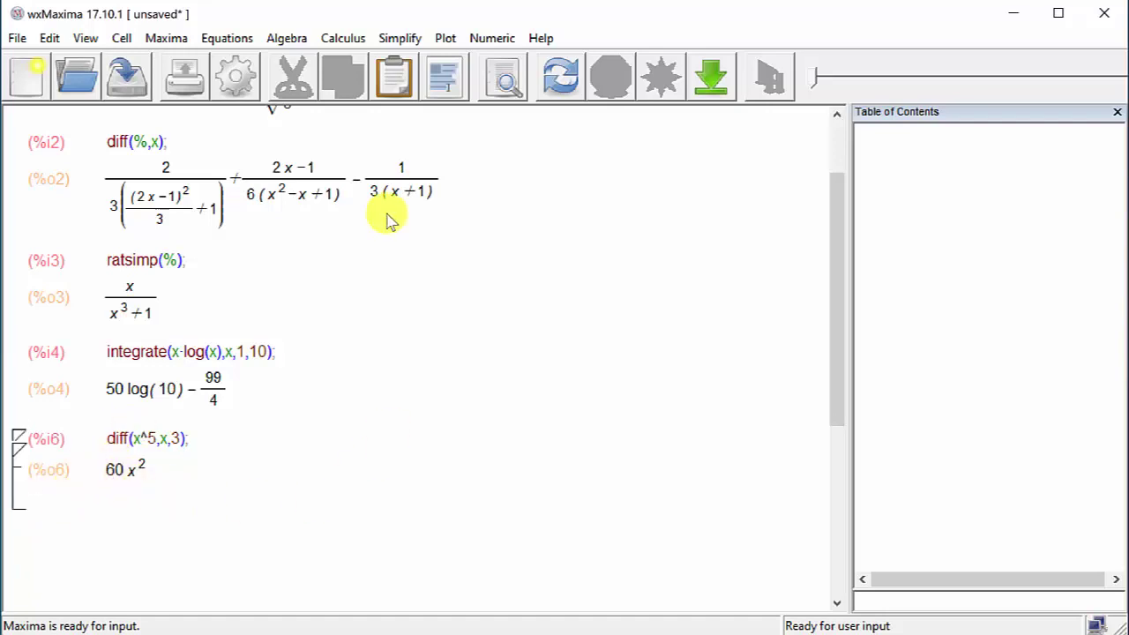
click(354, 38)
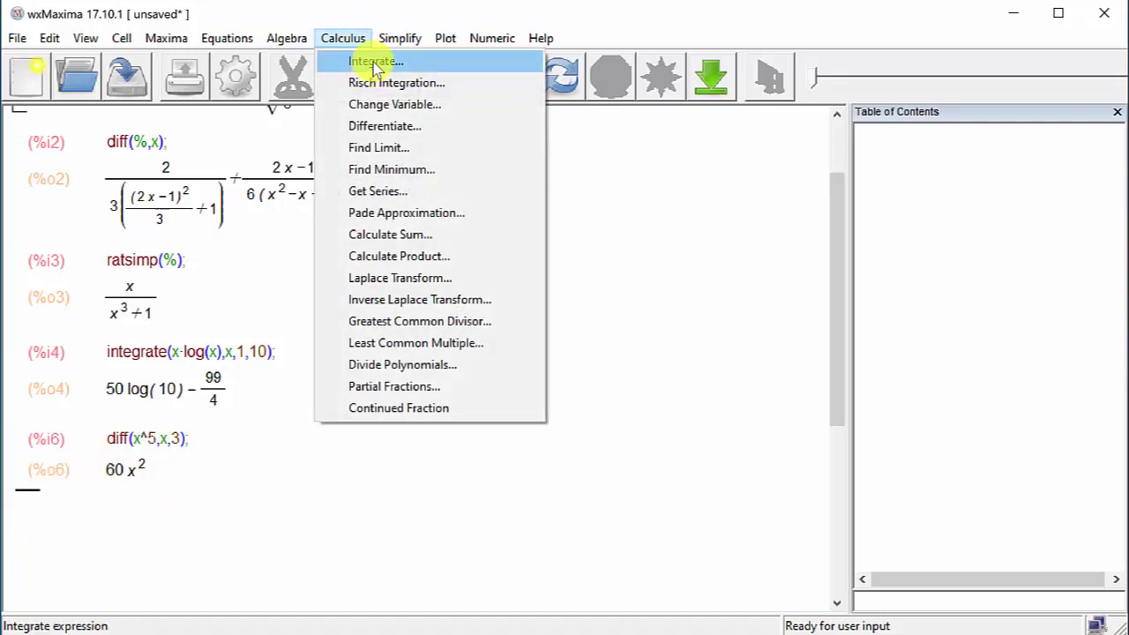
Integrate x^2 with respect to x through the Integrate dialog, giving x^3/3.
click(377, 62)
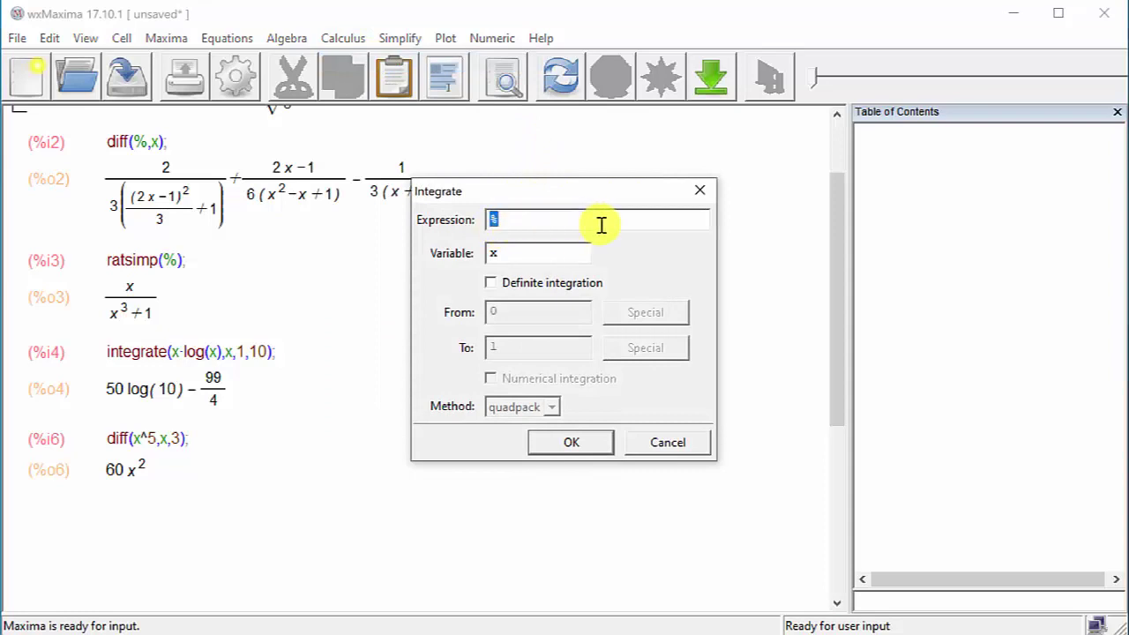
text(x^2)
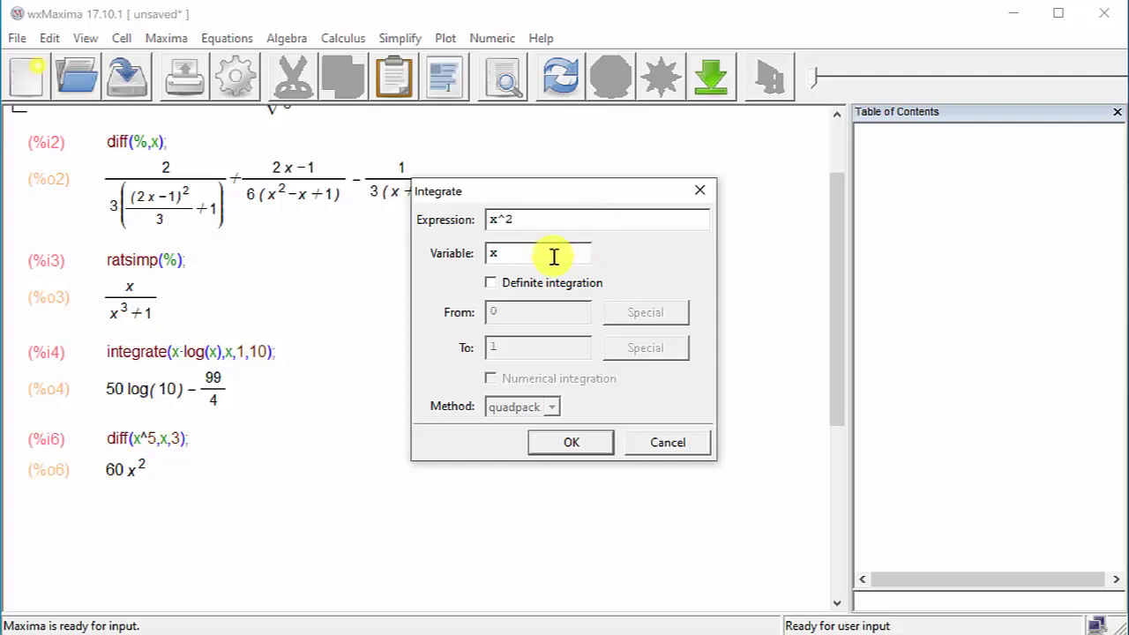
click(565, 455)
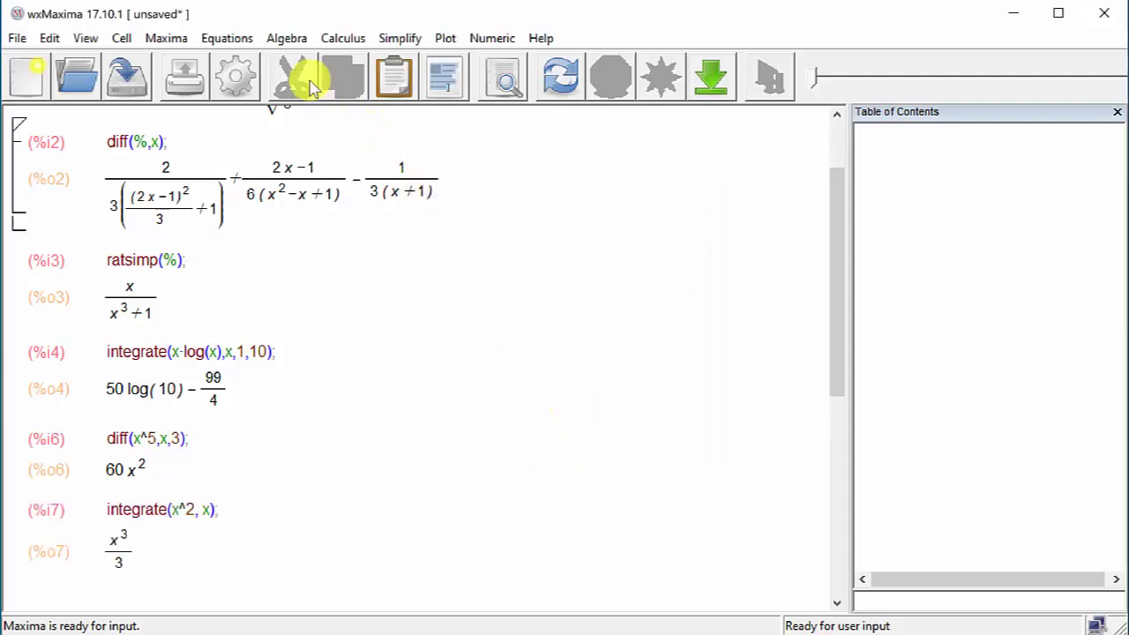
click(334, 39)
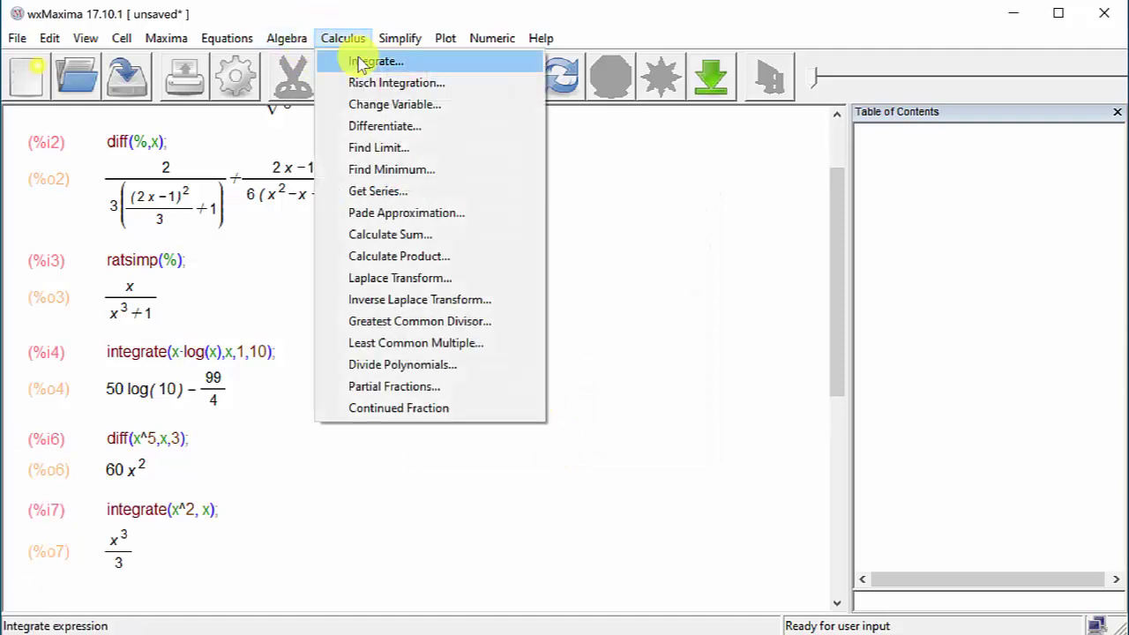
Compute the definite integral of x^2 from 0 to 1 through the Integrate dialog, giving 1/3.
click(358, 63)
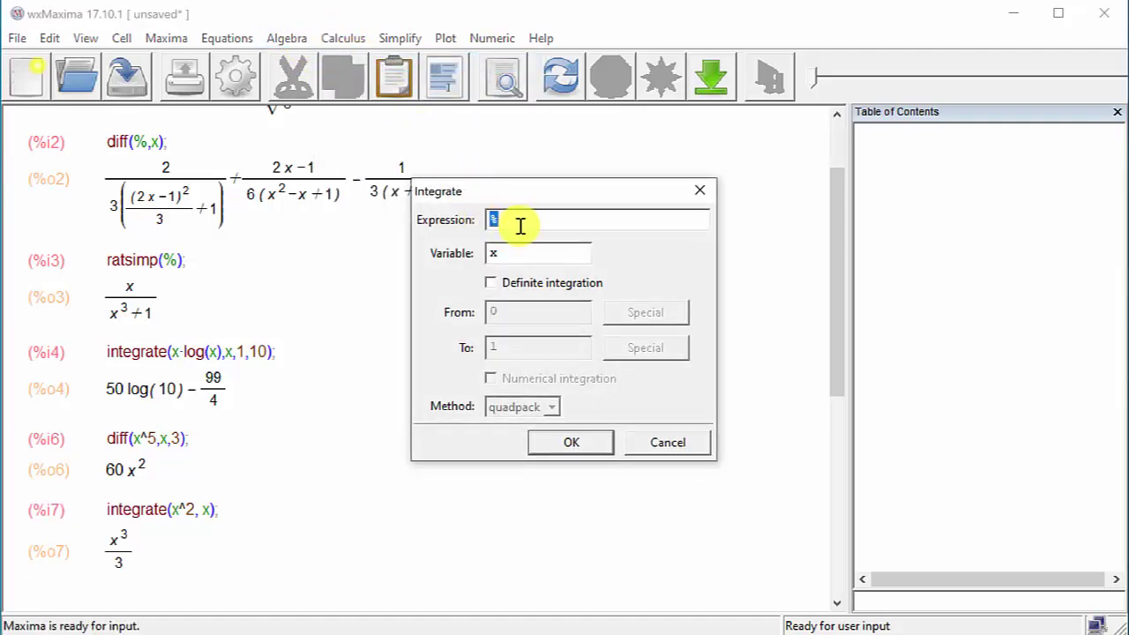
text(x^2)
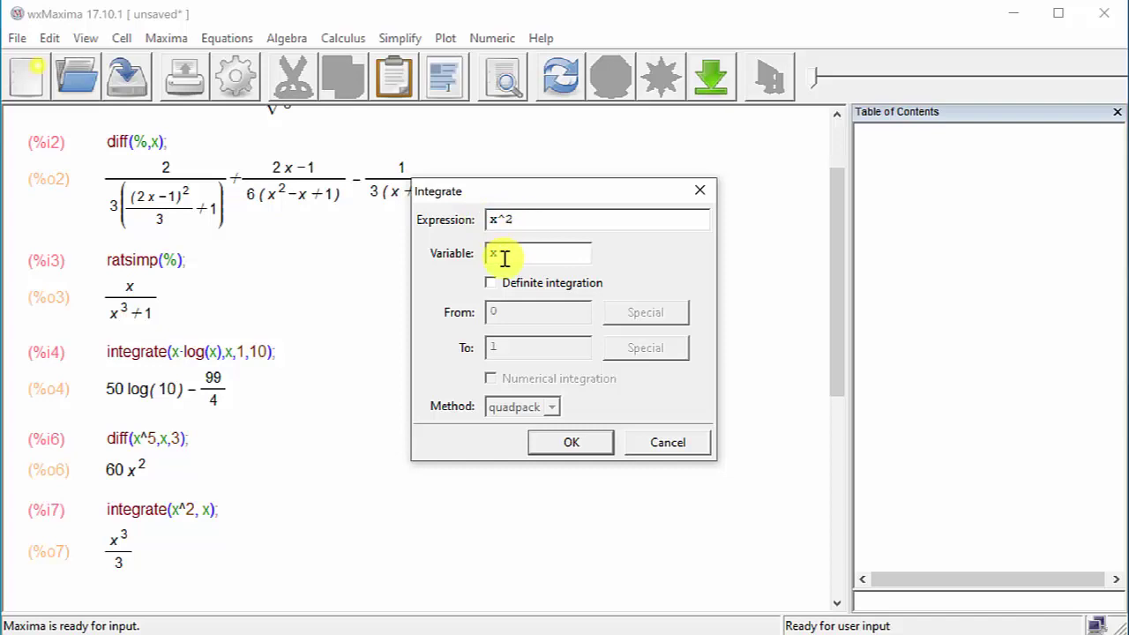
click(493, 284)
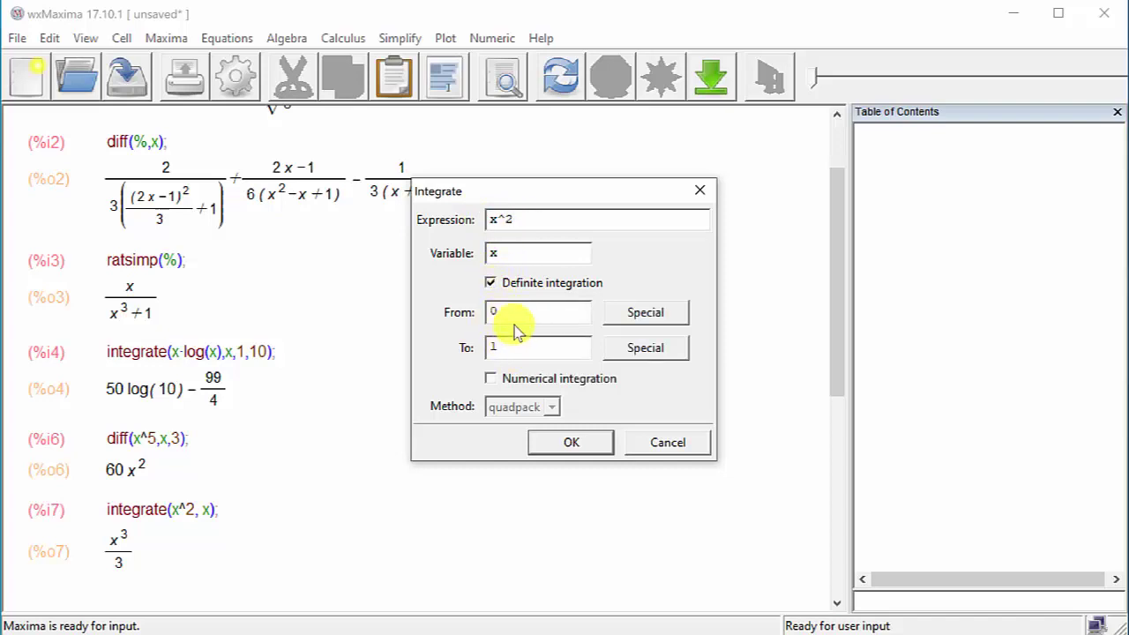
click(572, 443)
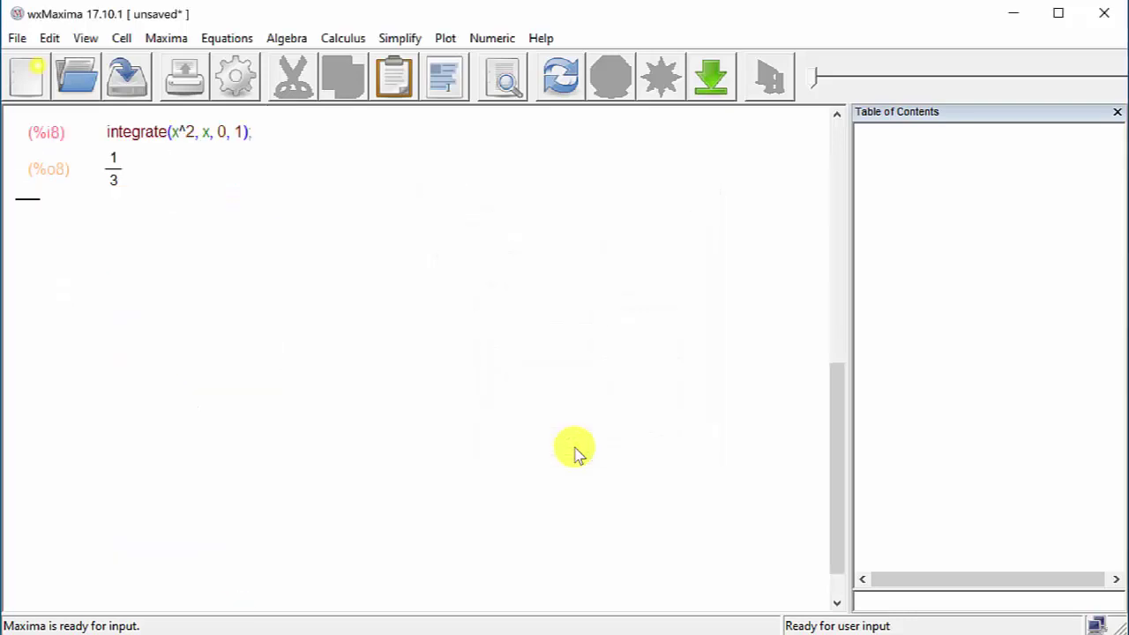
scroll(459, 441, up, 3)
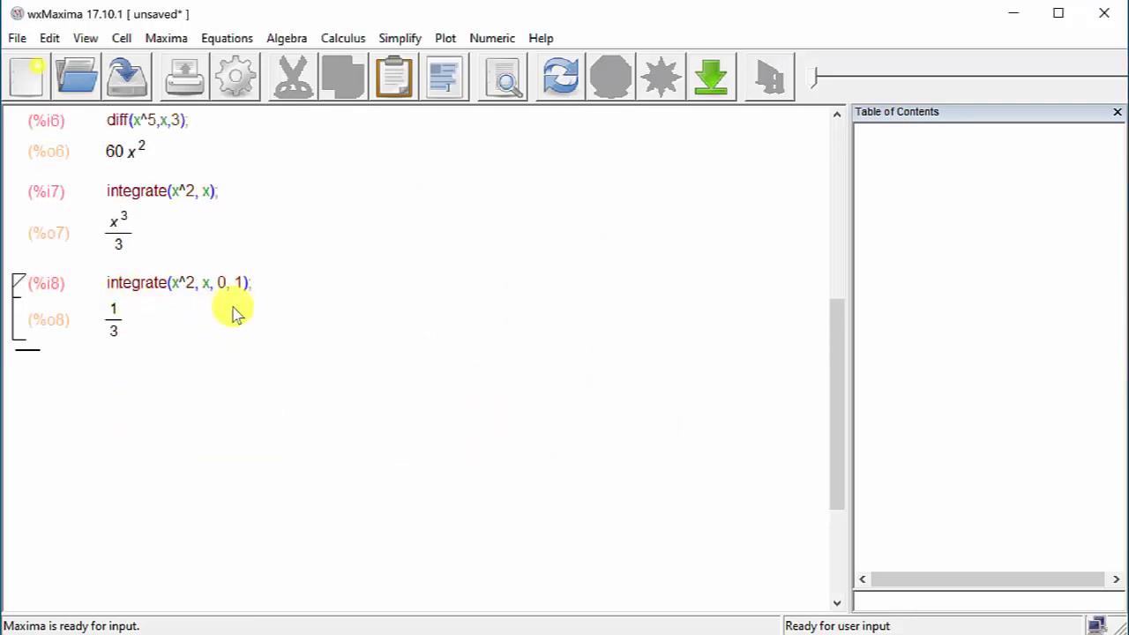